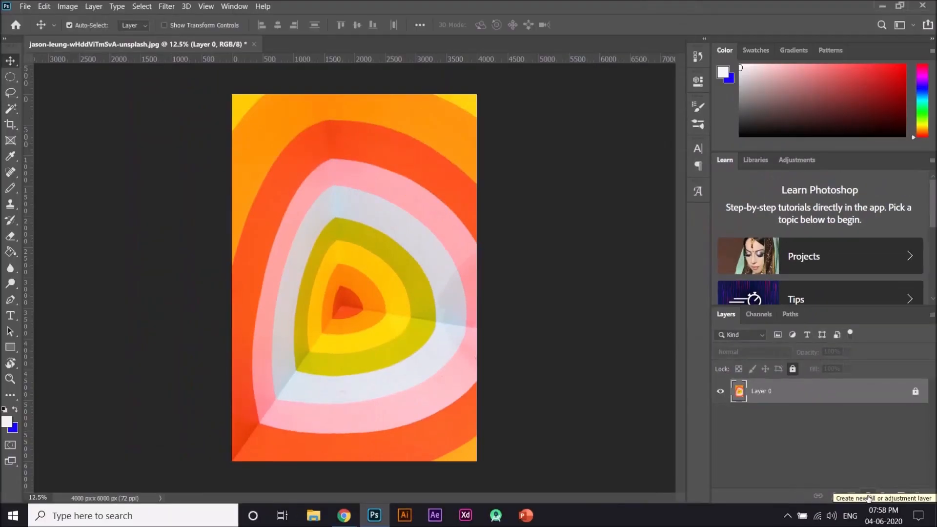
# Draw a white rectangle shape of about 4136 × 6078 px over the whole canvas and delete its layer.
pyautogui.click(868, 496)
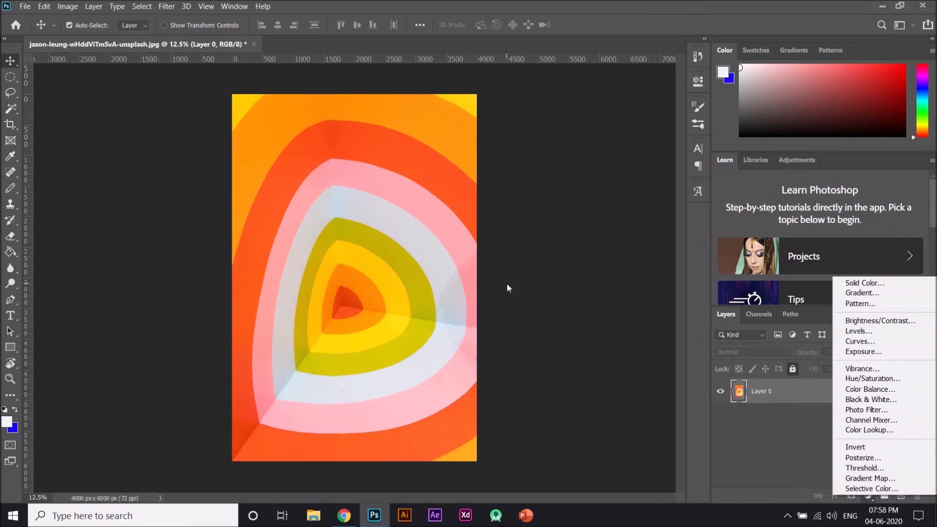
pyautogui.click(8, 349)
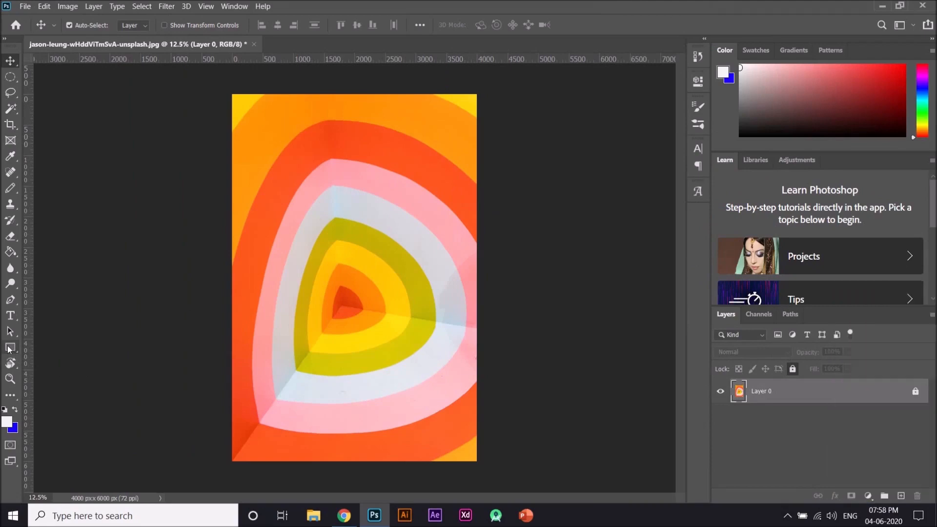
pyautogui.click(8, 349)
pyautogui.click(65, 345)
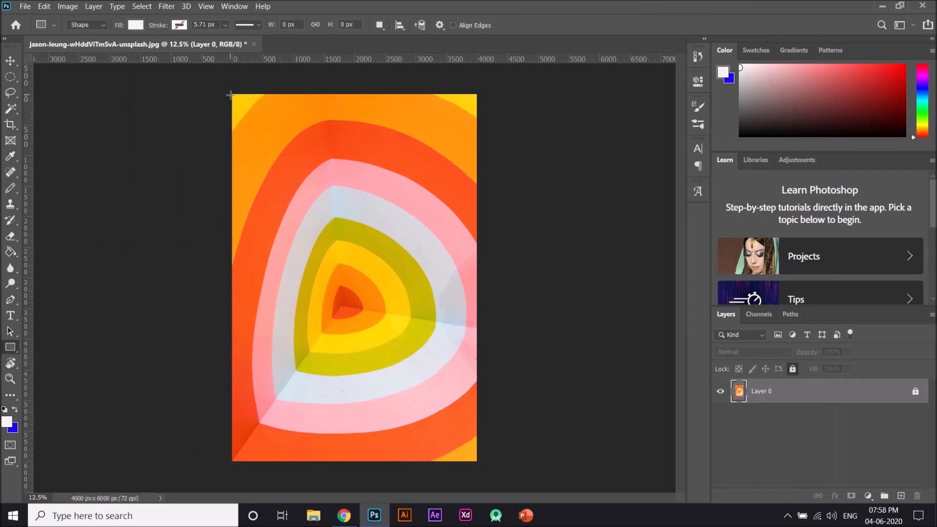
pyautogui.moveTo(231, 93); pyautogui.dragTo(488, 461)
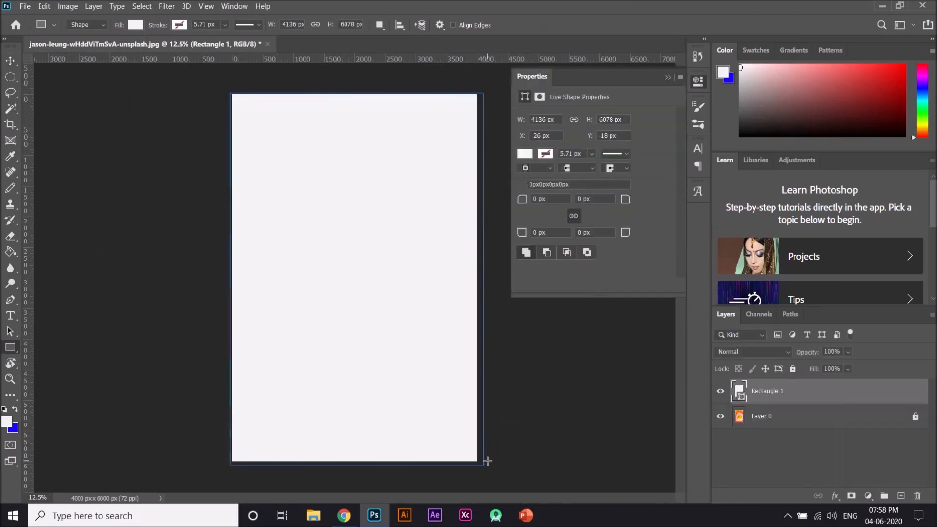
pyautogui.press('v')
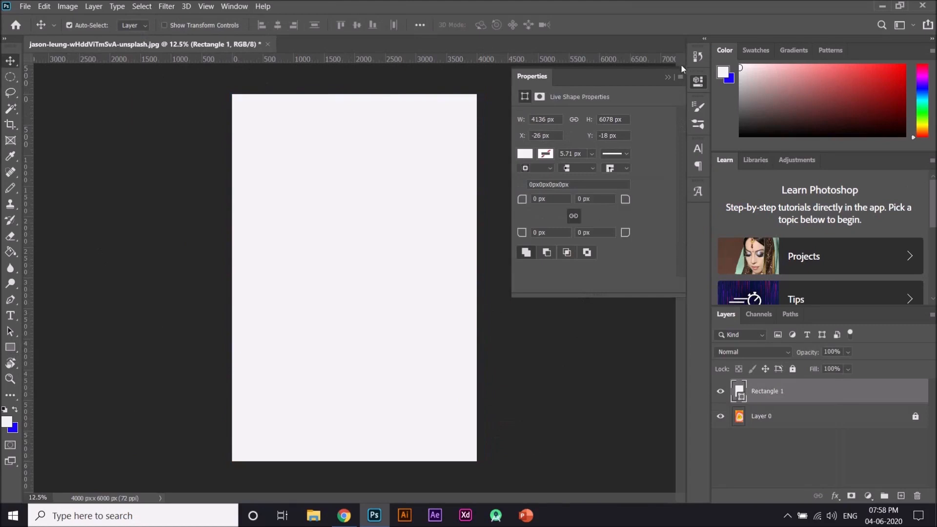
pyautogui.click(667, 77)
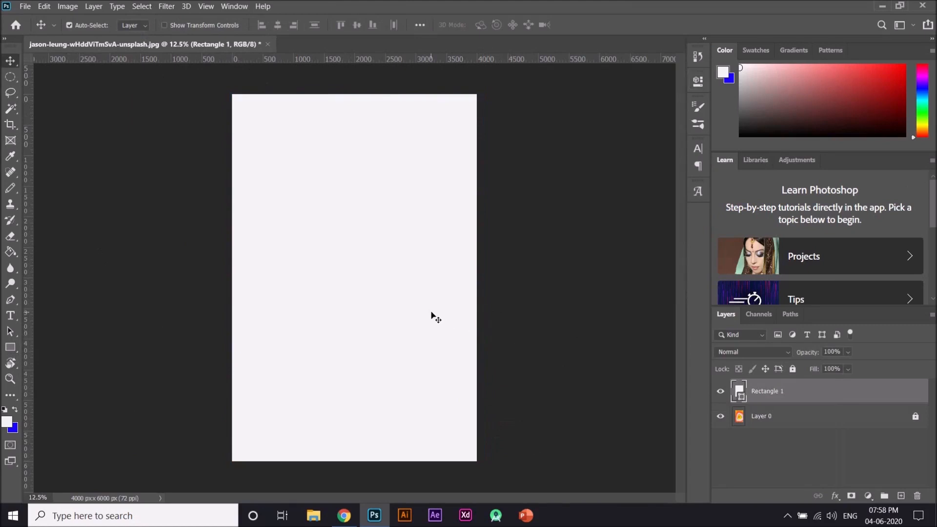
pyautogui.press('Delete')
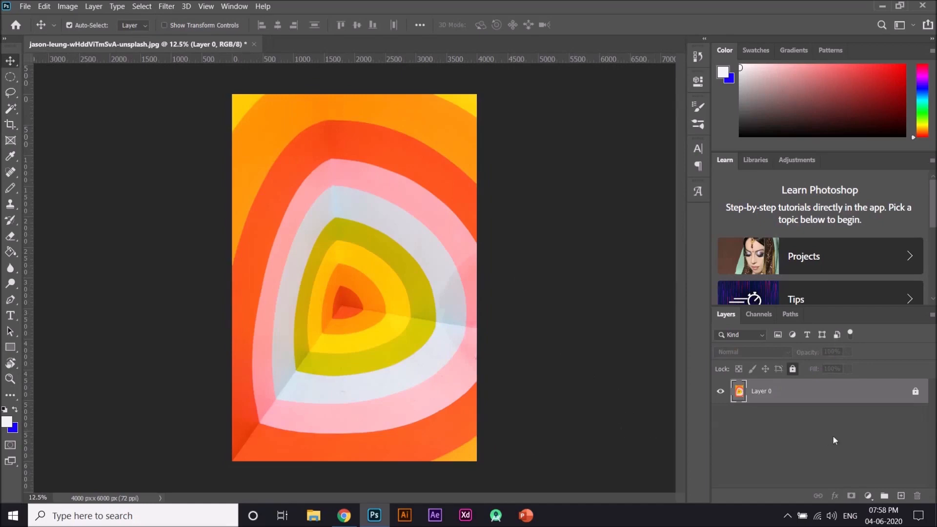
# Add a Solid Color fill layer in red (ff0000) and move it beneath Layer 0 and back above it.
pyautogui.click(867, 495)
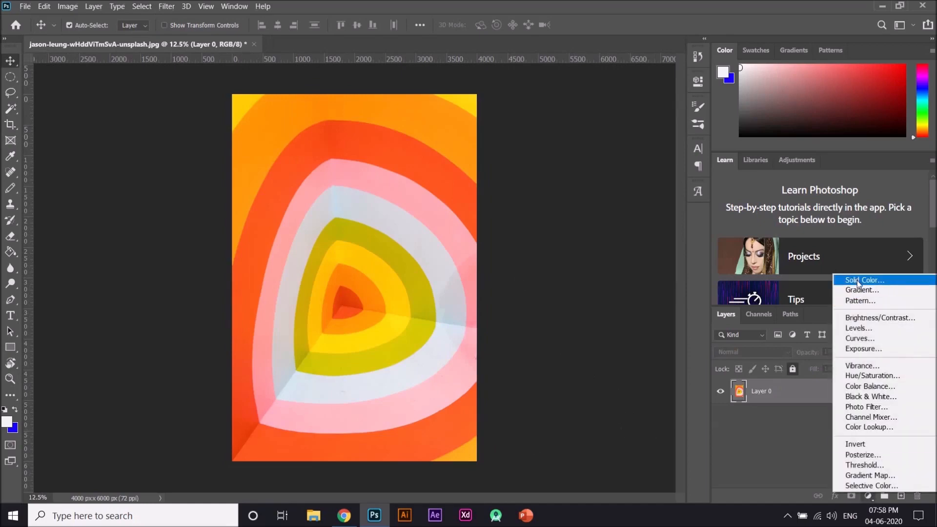
pyautogui.click(859, 281)
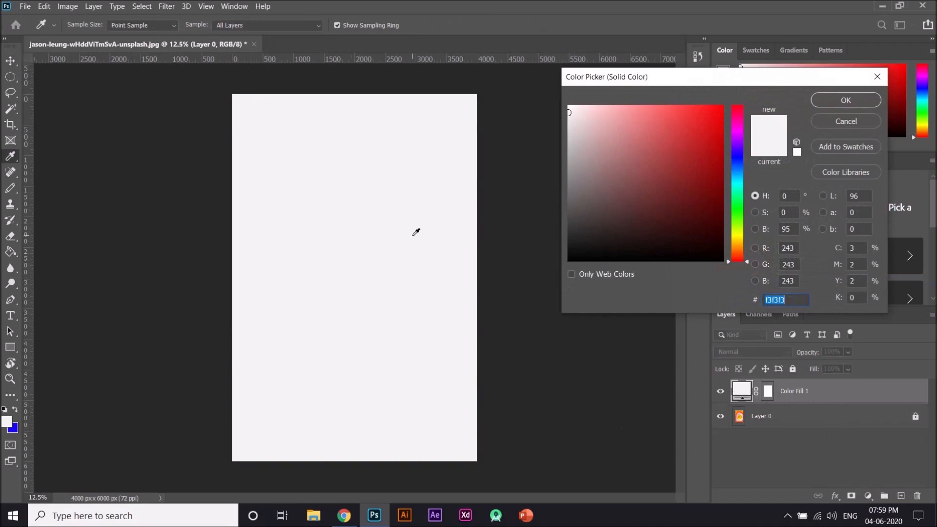
pyautogui.click(651, 189)
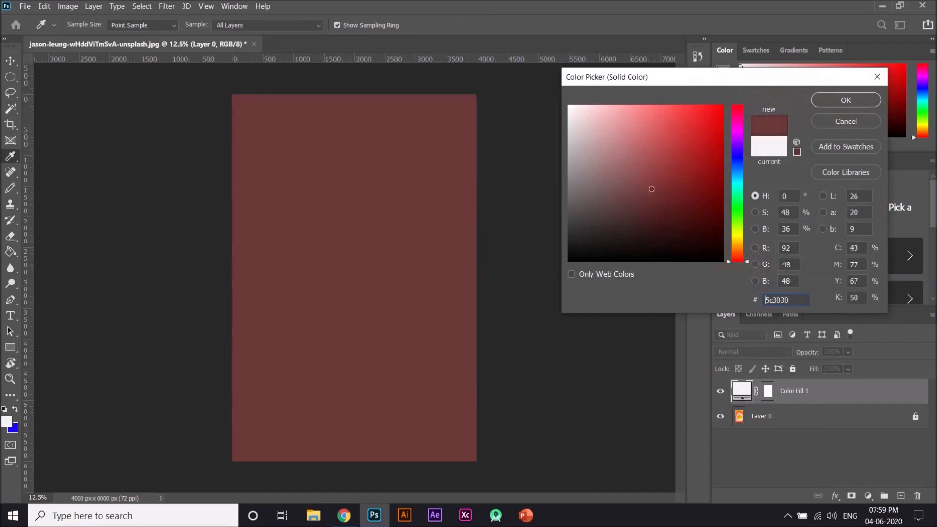
pyautogui.moveTo(651, 189)
pyautogui.mouseDown()
pyautogui.moveTo(690, 124)
pyautogui.moveTo(730, 99)
pyautogui.mouseUp()
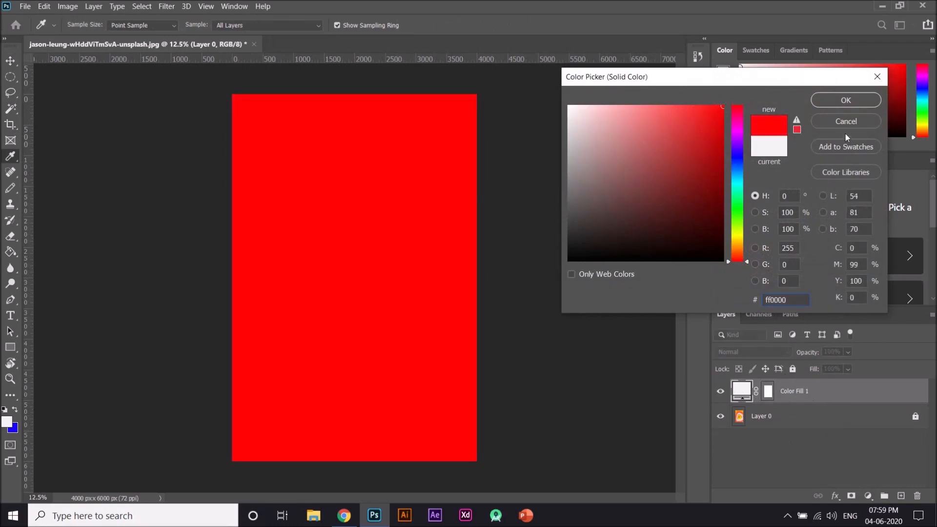
pyautogui.click(826, 99)
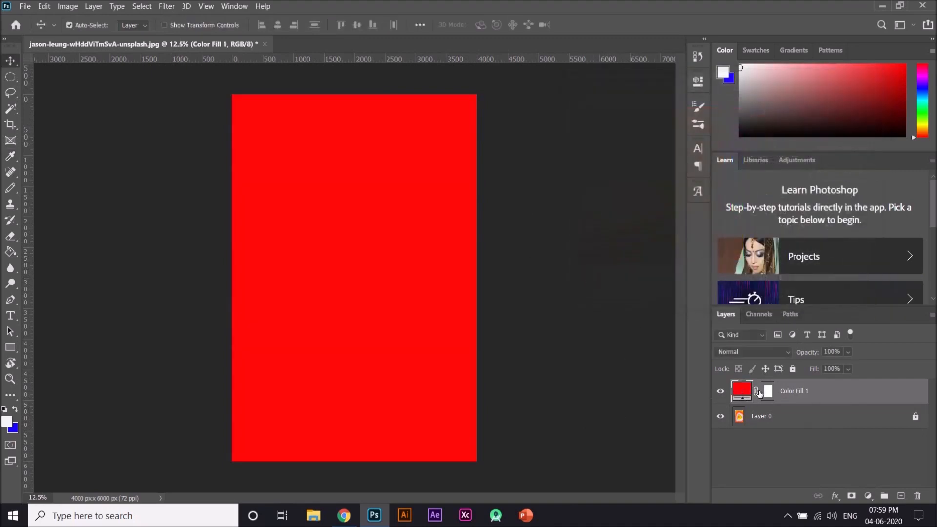
pyautogui.moveTo(786, 395); pyautogui.dragTo(792, 419)
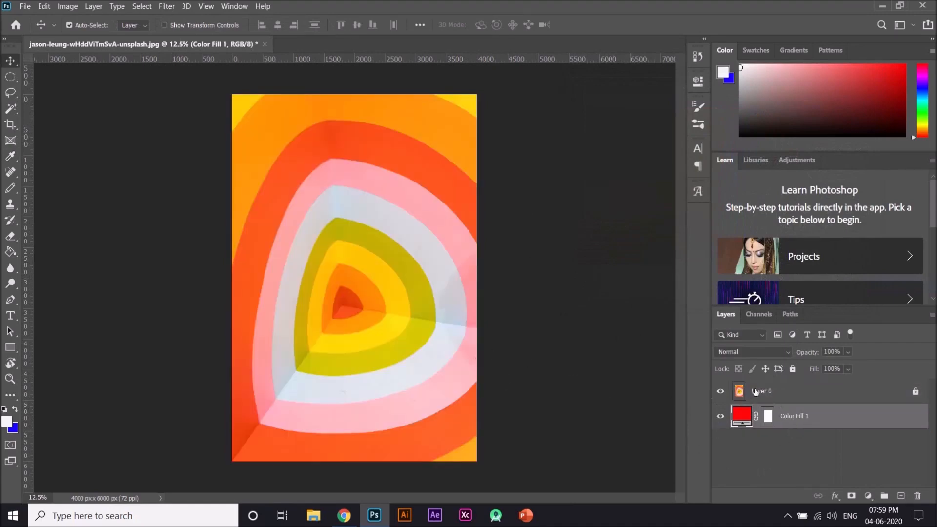
pyautogui.moveTo(821, 424); pyautogui.dragTo(816, 381)
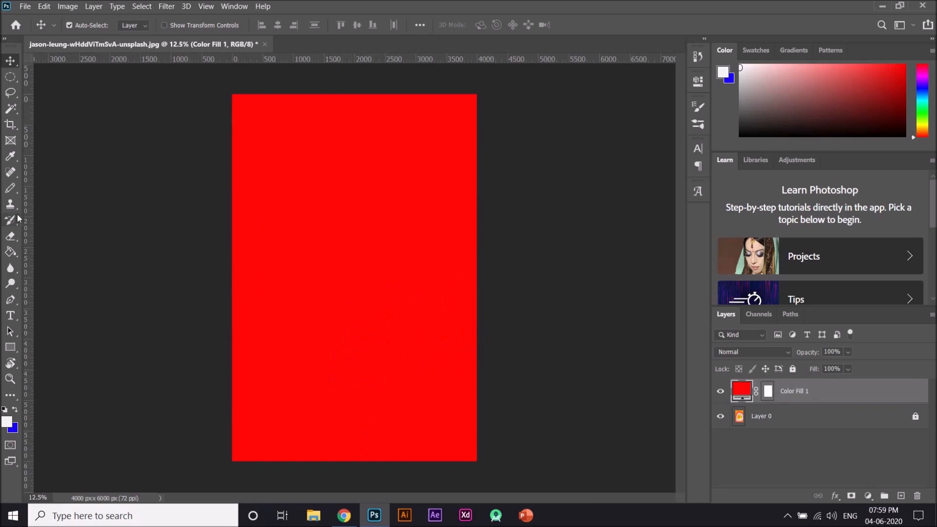
# Rasterize the red fill layer to erase its central area with the 600 px Eraser, and delete the layer.
pyautogui.press('e')
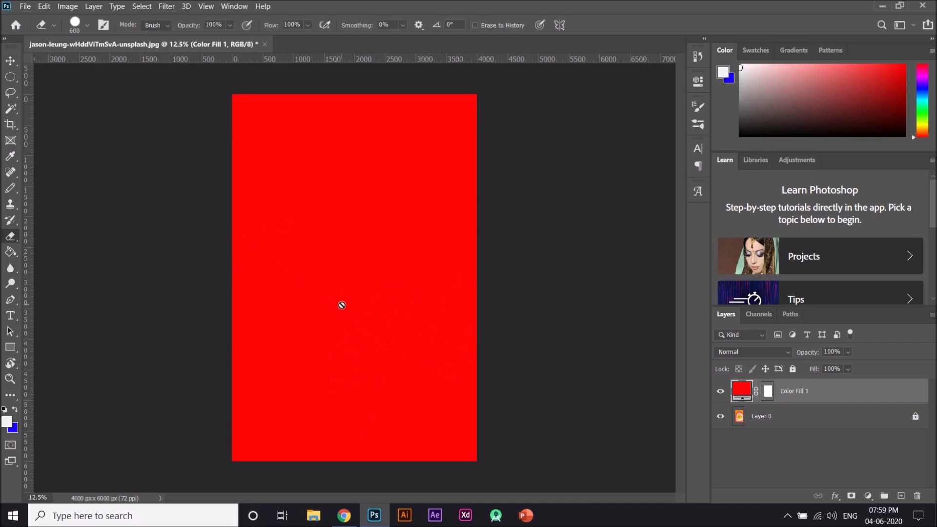
pyautogui.click(390, 379)
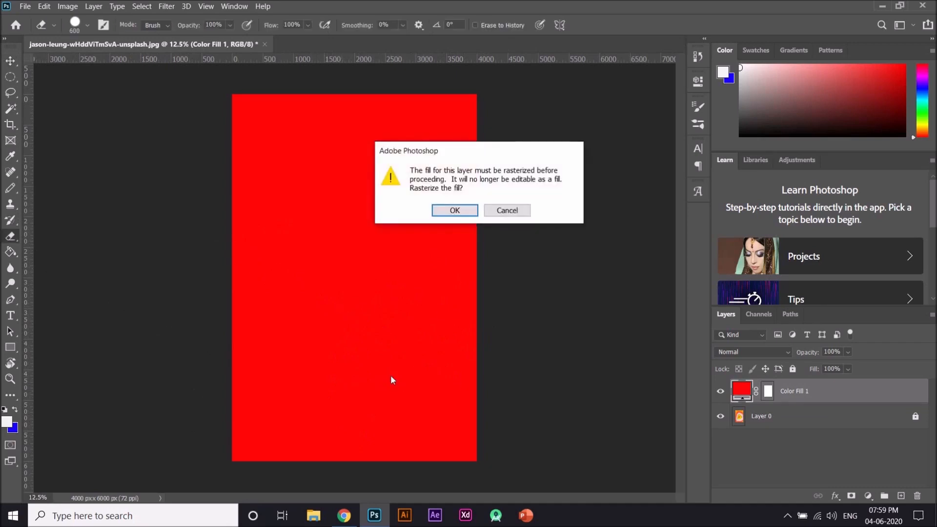
pyautogui.press('Return')
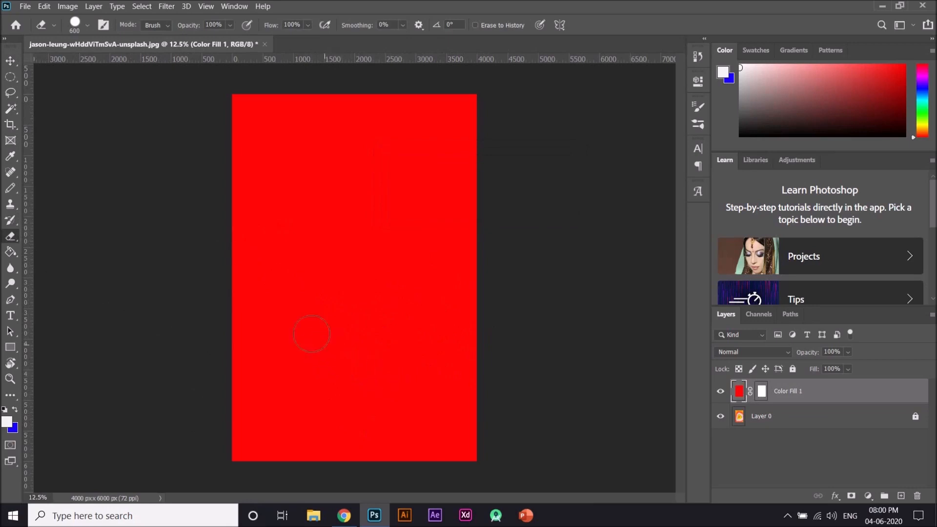
pyautogui.moveTo(294, 297)
pyautogui.mouseDown()
pyautogui.moveTo(305, 370)
pyautogui.moveTo(362, 378)
pyautogui.moveTo(405, 328)
pyautogui.moveTo(394, 276)
pyautogui.moveTo(365, 256)
pyautogui.moveTo(325, 262)
pyautogui.moveTo(307, 290)
pyautogui.moveTo(329, 330)
pyautogui.moveTo(353, 303)
pyautogui.moveTo(330, 280)
pyautogui.moveTo(334, 339)
pyautogui.moveTo(365, 327)
pyautogui.moveTo(374, 282)
pyautogui.moveTo(378, 340)
pyautogui.moveTo(312, 342)
pyautogui.moveTo(331, 348)
pyautogui.moveTo(382, 326)
pyautogui.moveTo(398, 282)
pyautogui.moveTo(381, 248)
pyautogui.moveTo(347, 220)
pyautogui.moveTo(312, 260)
pyautogui.moveTo(319, 299)
pyautogui.moveTo(328, 251)
pyautogui.moveTo(376, 242)
pyautogui.moveTo(408, 259)
pyautogui.moveTo(430, 322)
pyautogui.moveTo(405, 370)
pyautogui.moveTo(353, 375)
pyautogui.mouseUp()
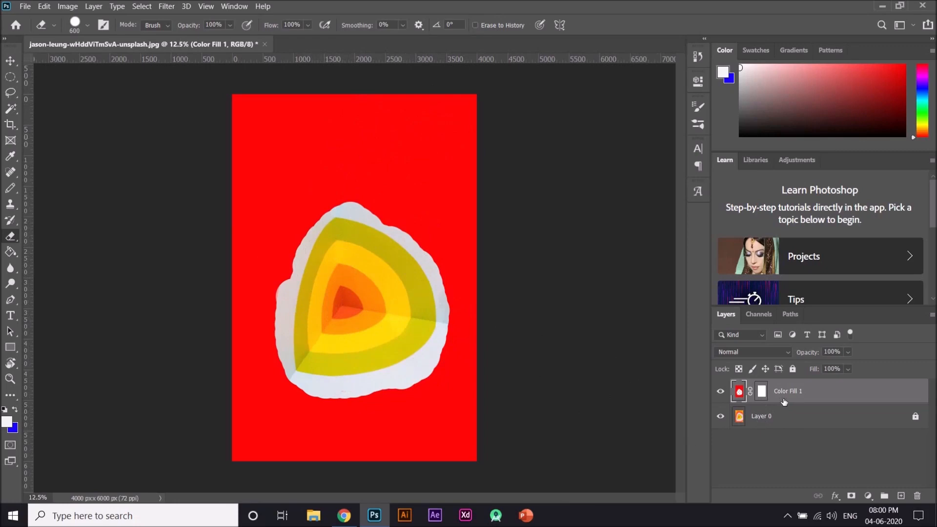
pyautogui.press('Delete')
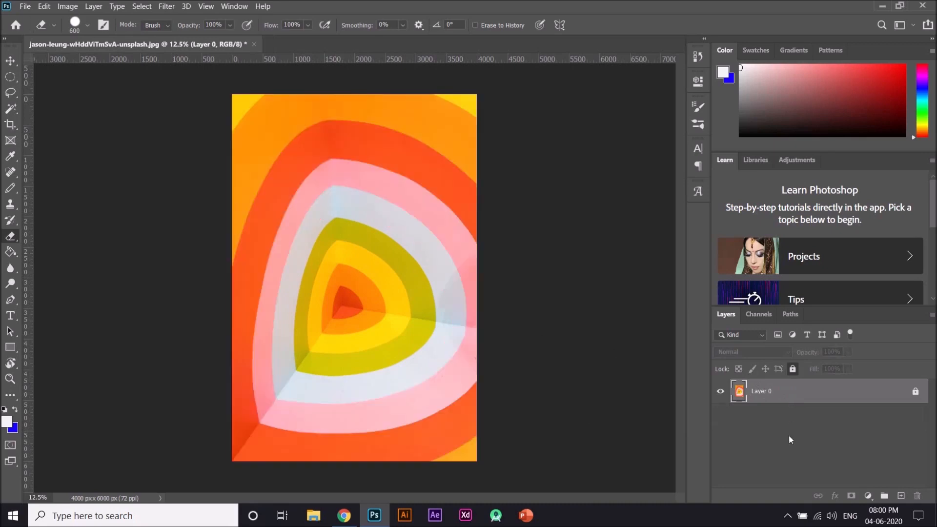
pyautogui.press('v')
# Add a Gradient fill layer using the pink-to-lavender preset from the Pinks group.
pyautogui.click(868, 496)
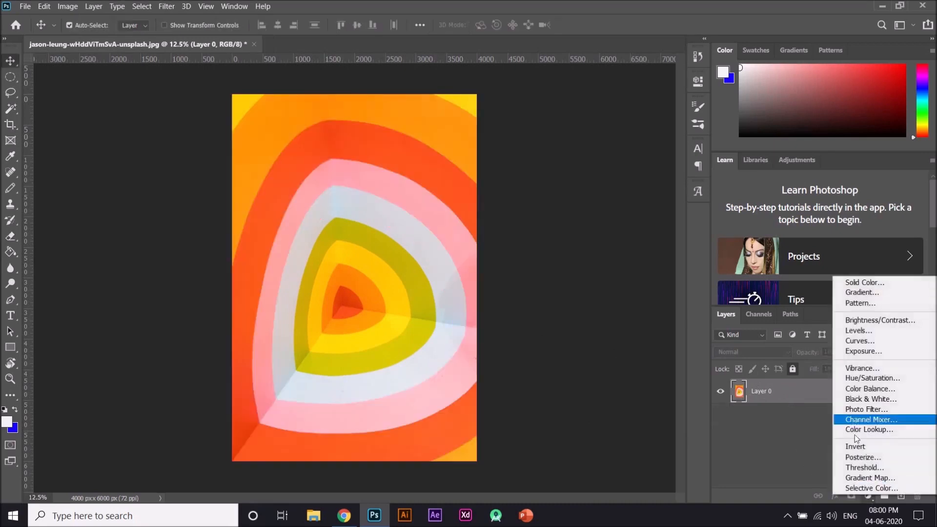
pyautogui.click(871, 293)
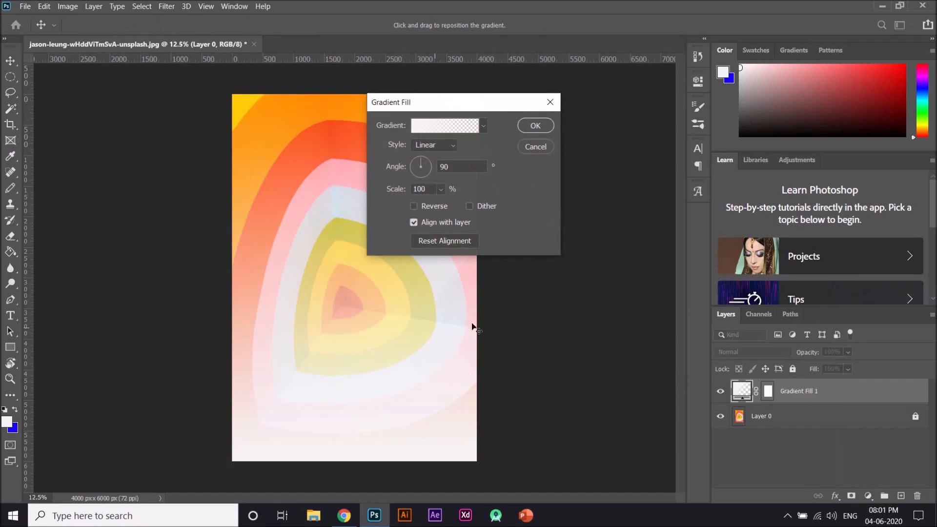
pyautogui.click(483, 126)
pyautogui.click(385, 165)
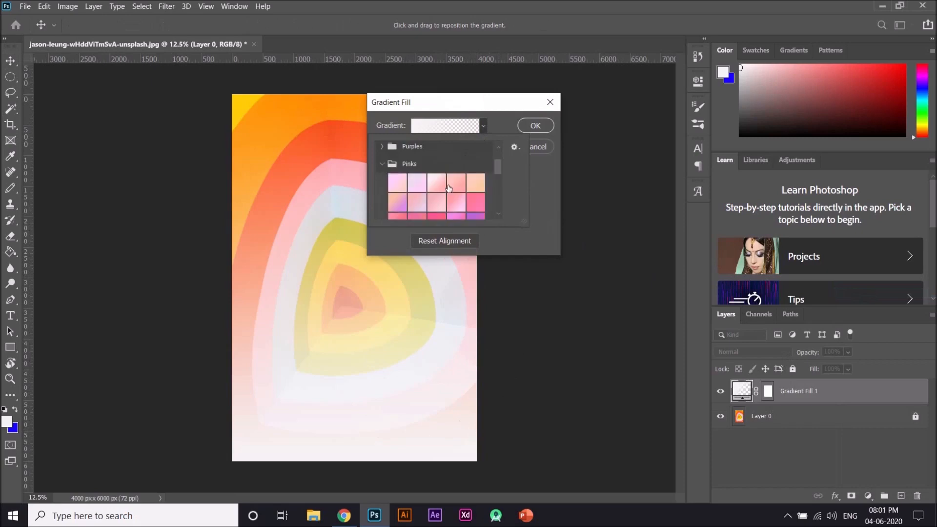
pyautogui.click(419, 201)
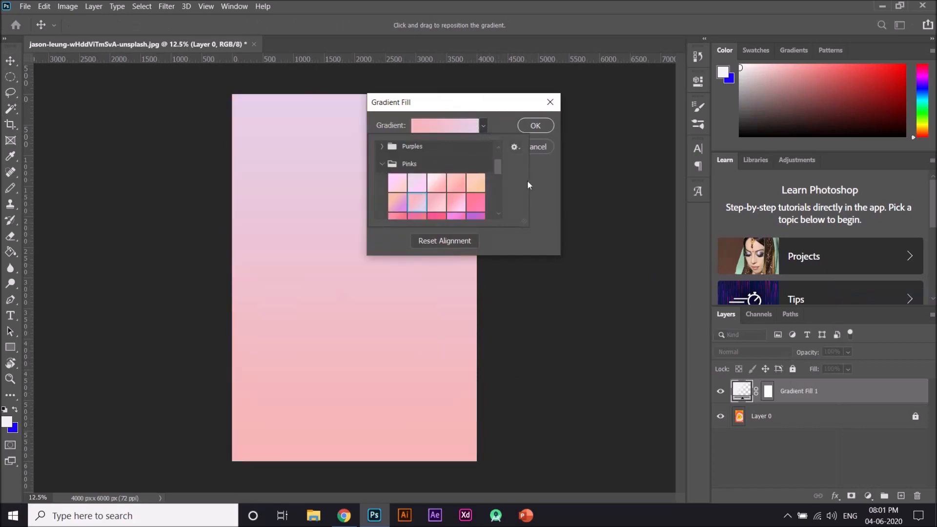
pyautogui.click(483, 126)
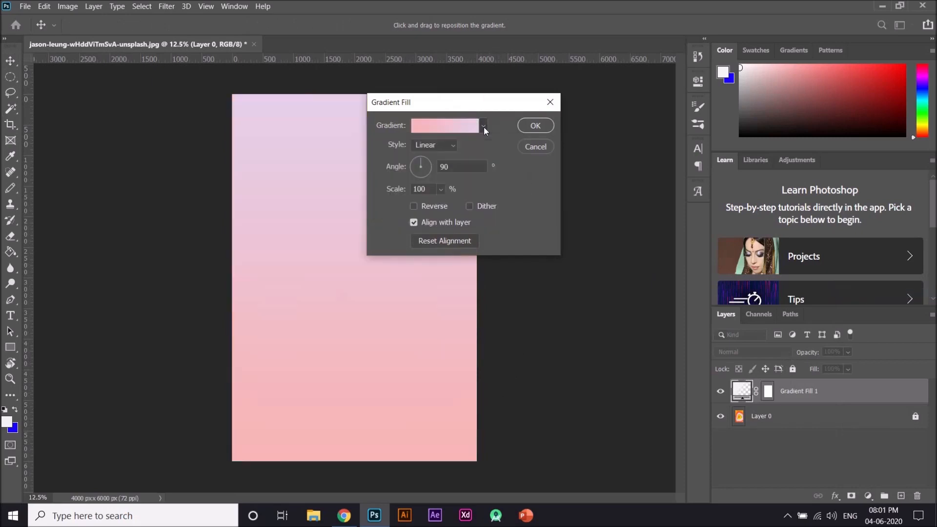
# Set the gradient fill to an angle of -74.9° and Radial style, trying Reverse on and off before accepting it.
pyautogui.click(412, 166)
pyautogui.click(422, 173)
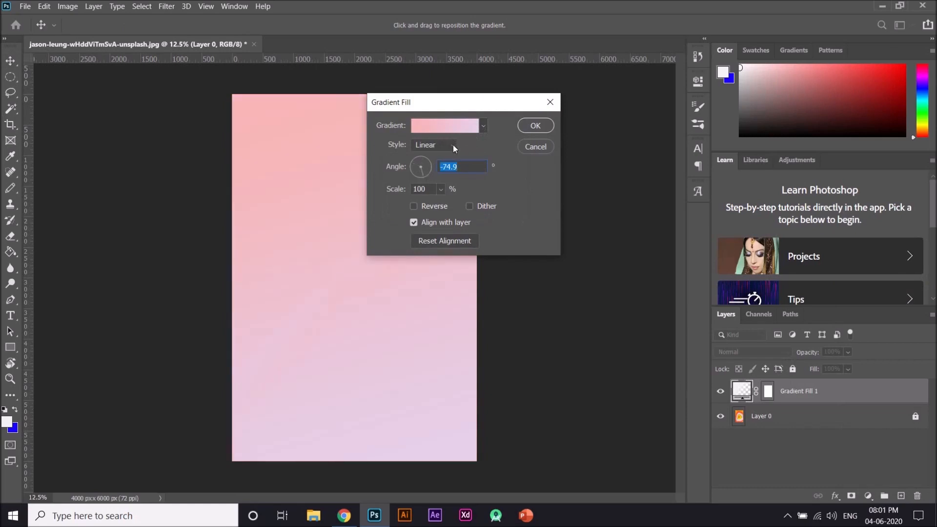
pyautogui.click(453, 145)
pyautogui.click(429, 169)
pyautogui.click(414, 207)
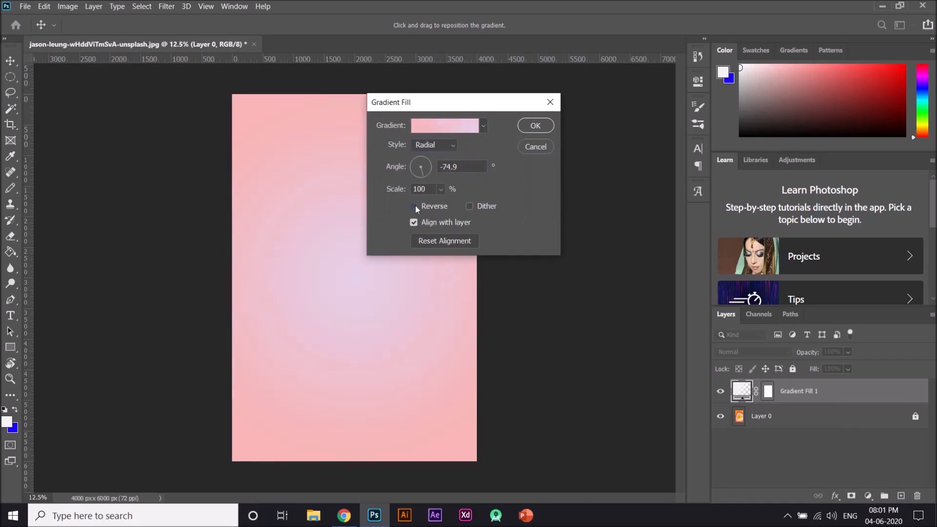
pyautogui.click(415, 206)
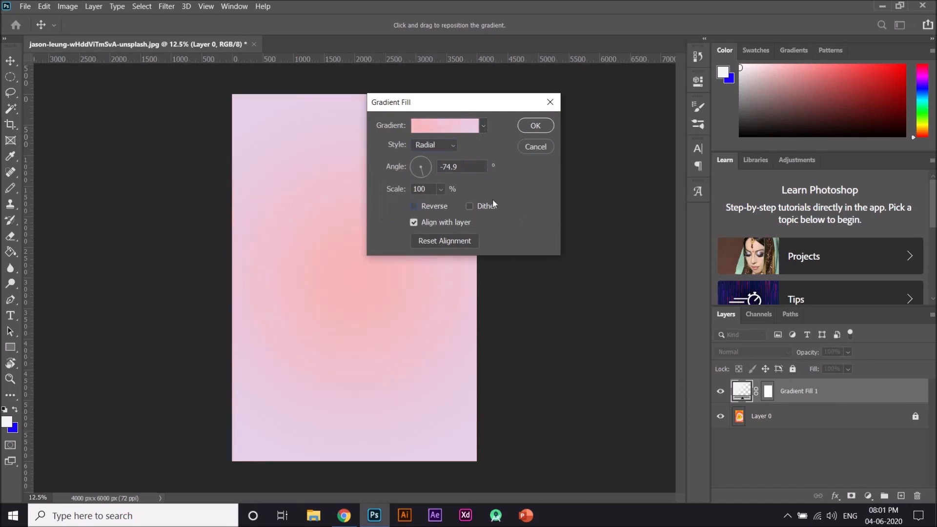
pyautogui.click(537, 128)
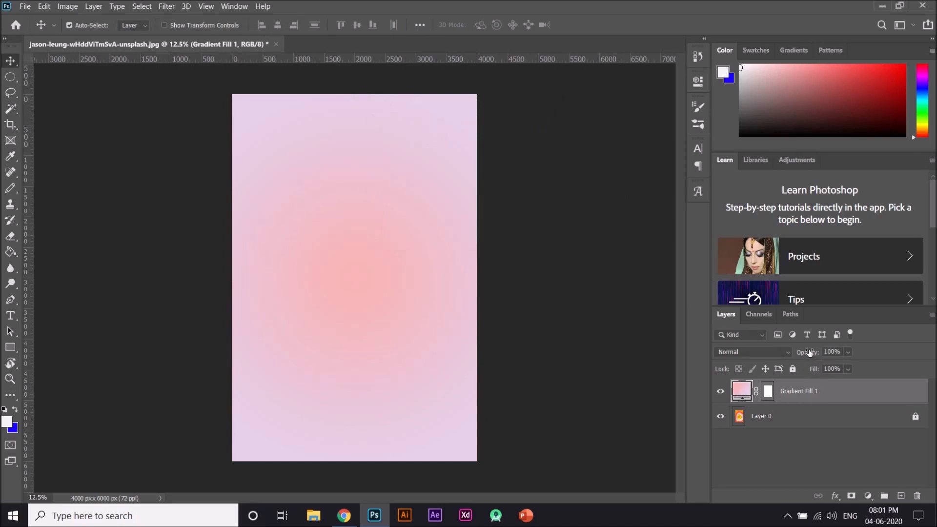
# Lower the gradient fill layer's opacity to 45% and delete the layer.
pyautogui.moveTo(808, 352); pyautogui.dragTo(775, 353)
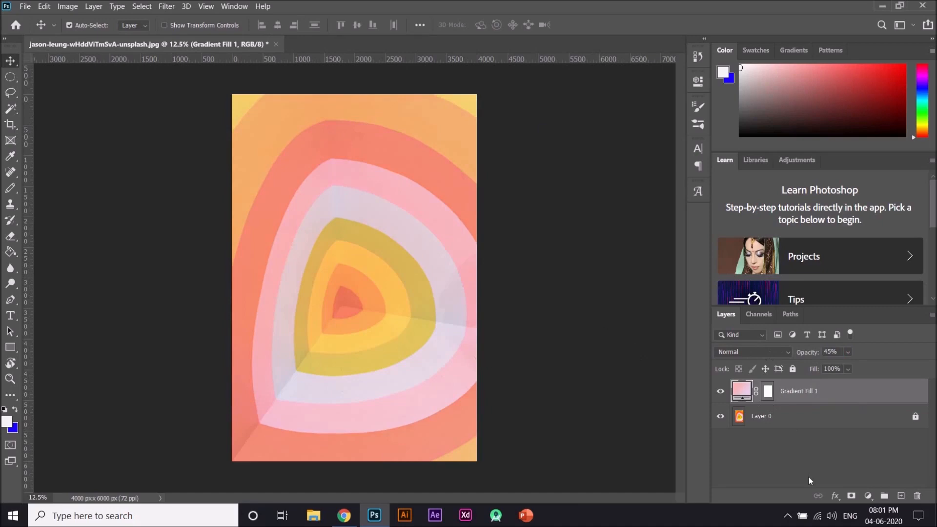
pyautogui.press('Delete')
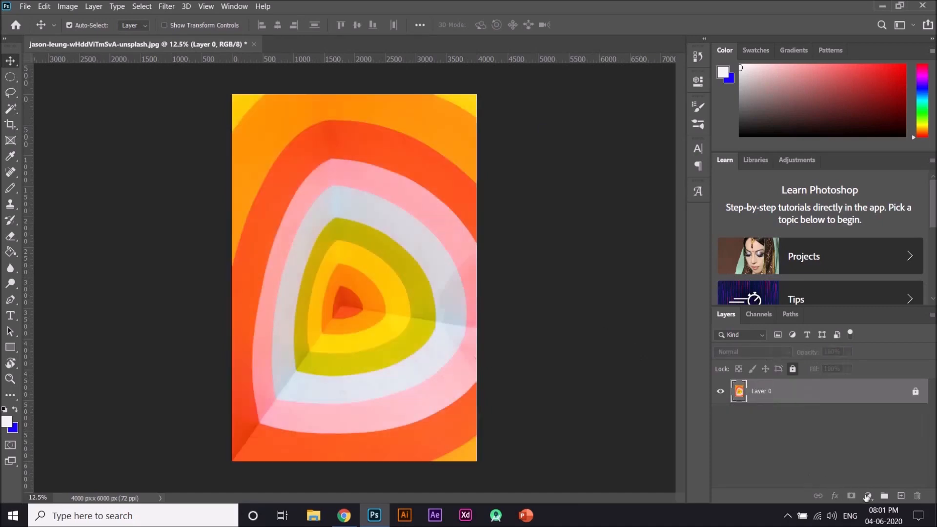
# Add a Pattern fill layer using the first dark green leaf pattern from the Trees group, and delete the layer.
pyautogui.click(868, 496)
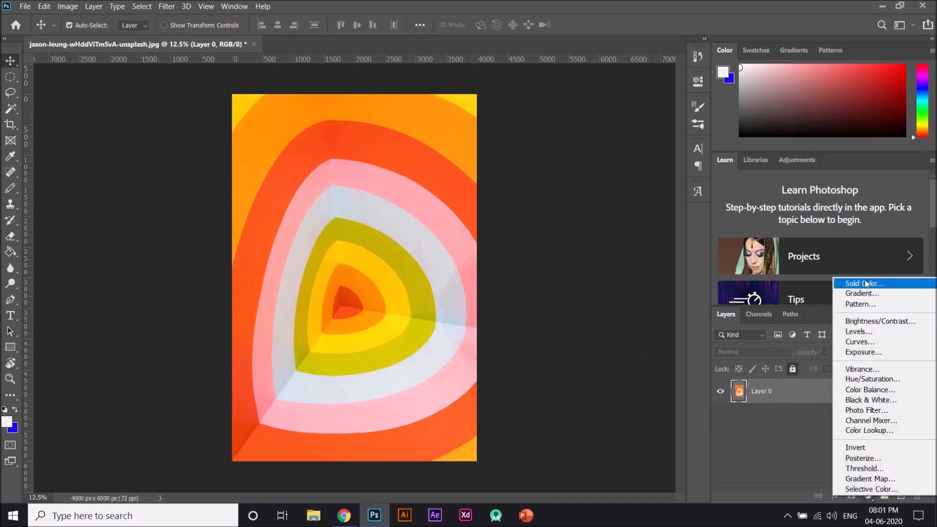
pyautogui.click(868, 304)
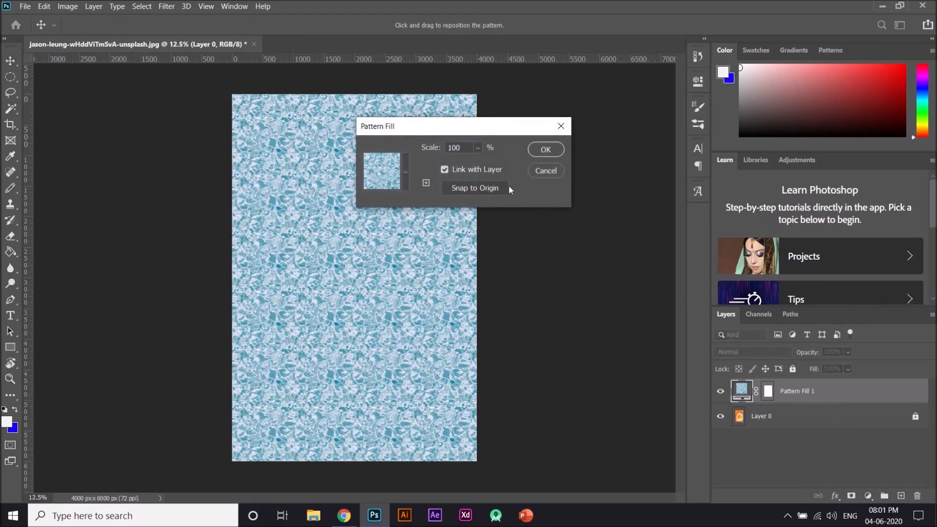
pyautogui.click(406, 171)
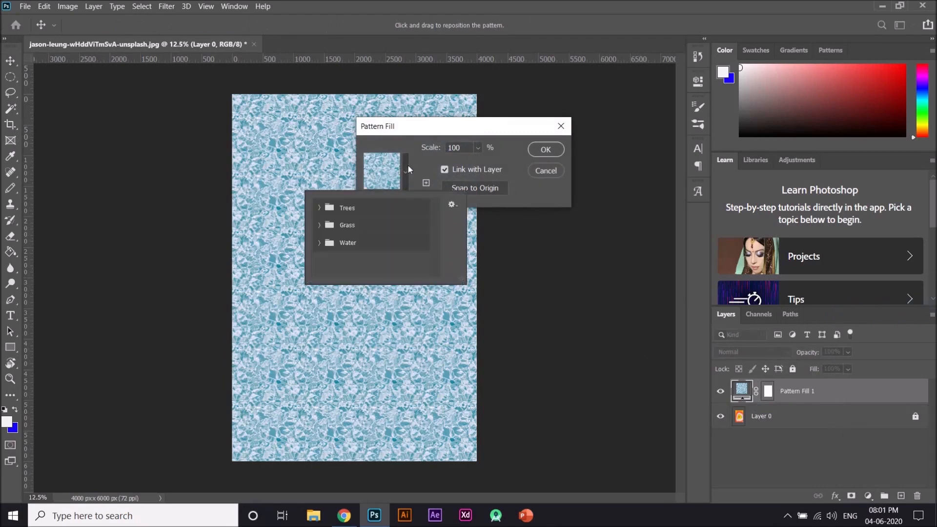
pyautogui.click(320, 207)
pyautogui.click(331, 229)
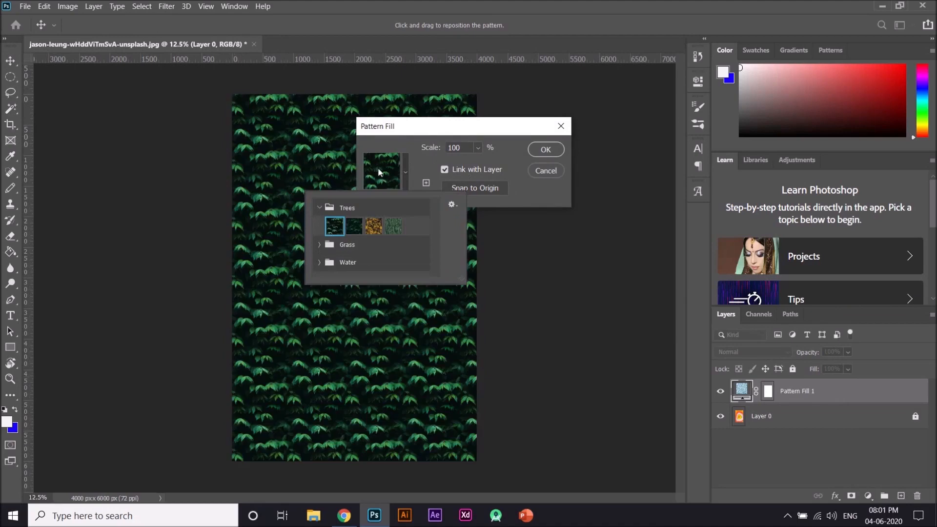
pyautogui.click(521, 190)
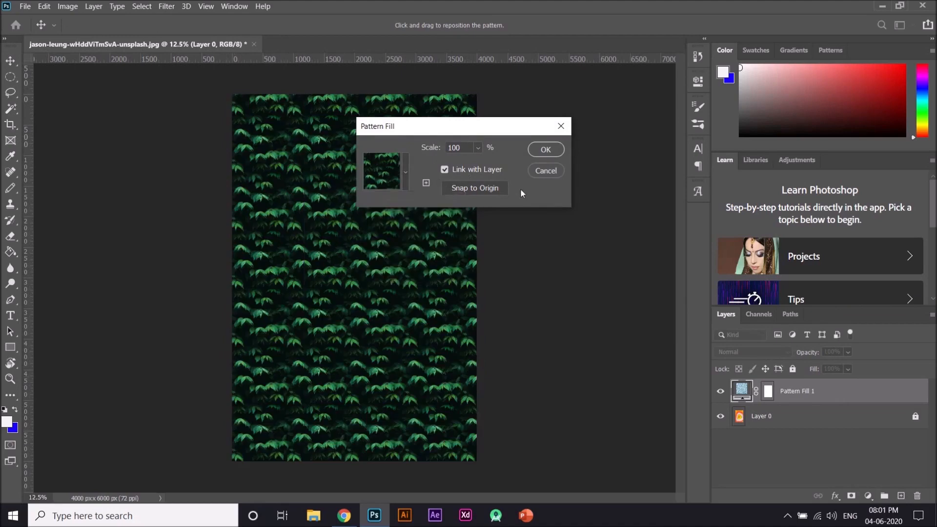
pyautogui.click(546, 150)
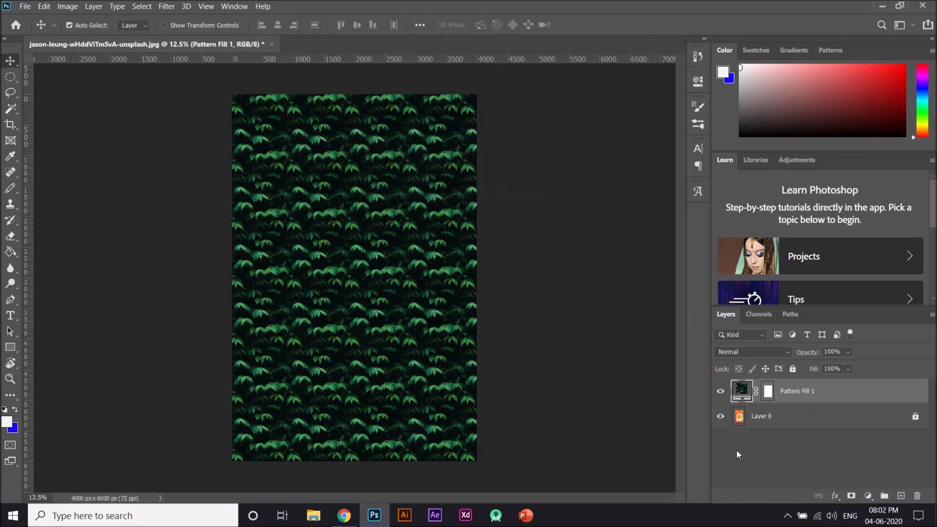
pyautogui.press('Delete')
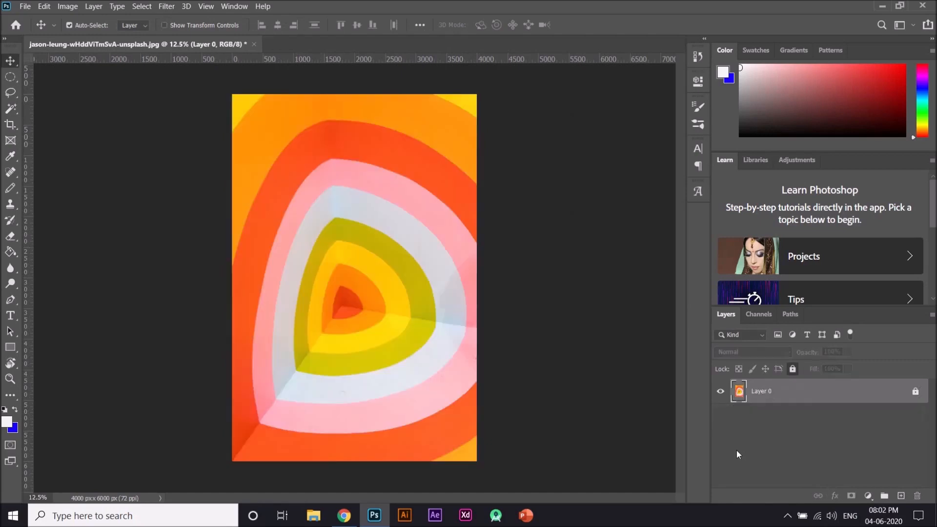
# Add a Brightness/Contrast adjustment layer with brightness -1, try contrast at 67 and -4, and delete the layer.
pyautogui.click(868, 496)
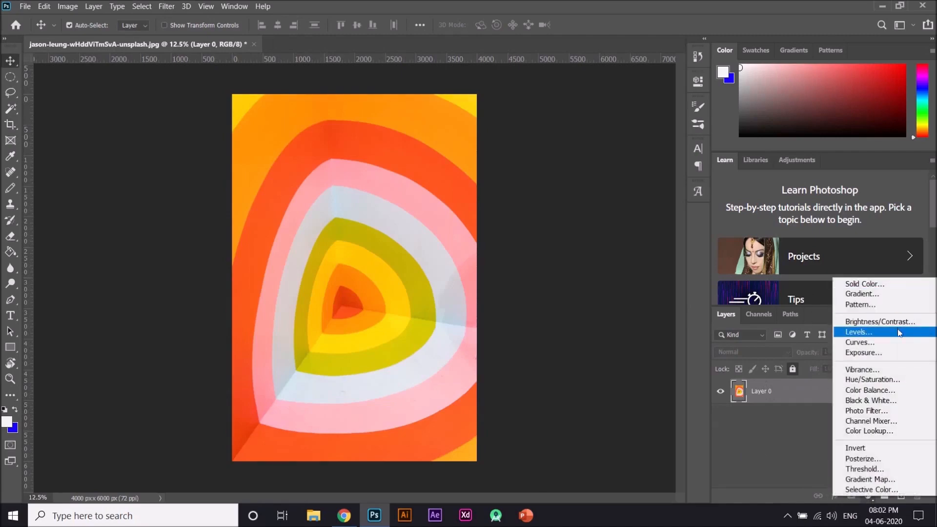
pyautogui.click(863, 322)
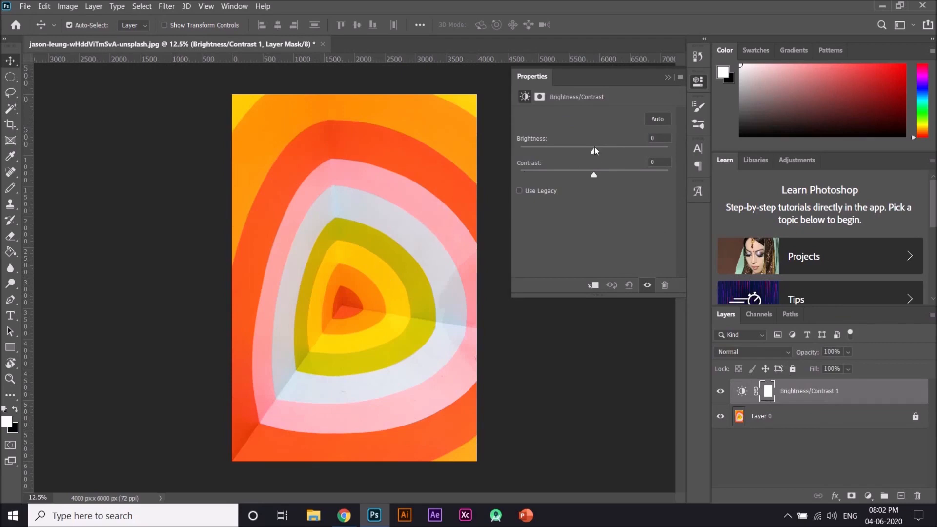
pyautogui.moveTo(594, 153)
pyautogui.mouseDown()
pyautogui.moveTo(670, 158)
pyautogui.moveTo(519, 147)
pyautogui.moveTo(594, 152)
pyautogui.mouseUp()
pyautogui.moveTo(594, 177); pyautogui.dragTo(642, 186)
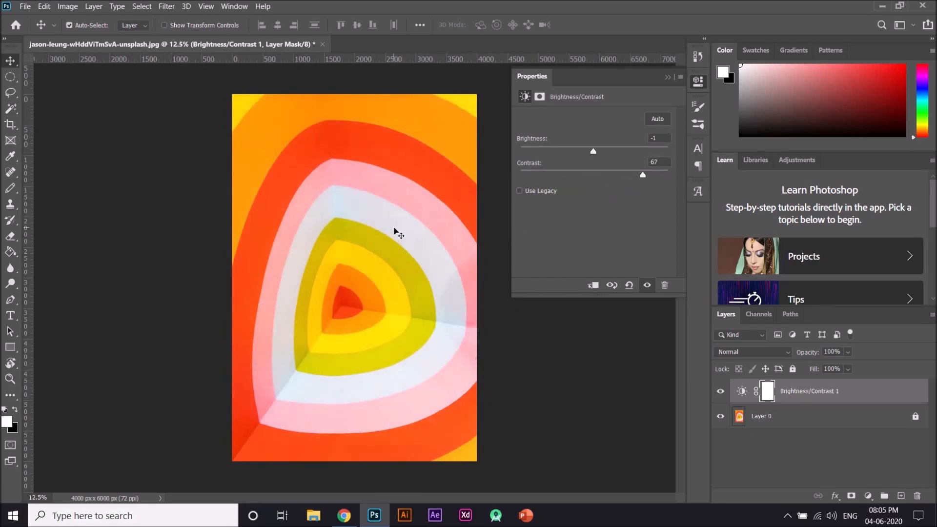
pyautogui.moveTo(642, 175); pyautogui.dragTo(589, 190)
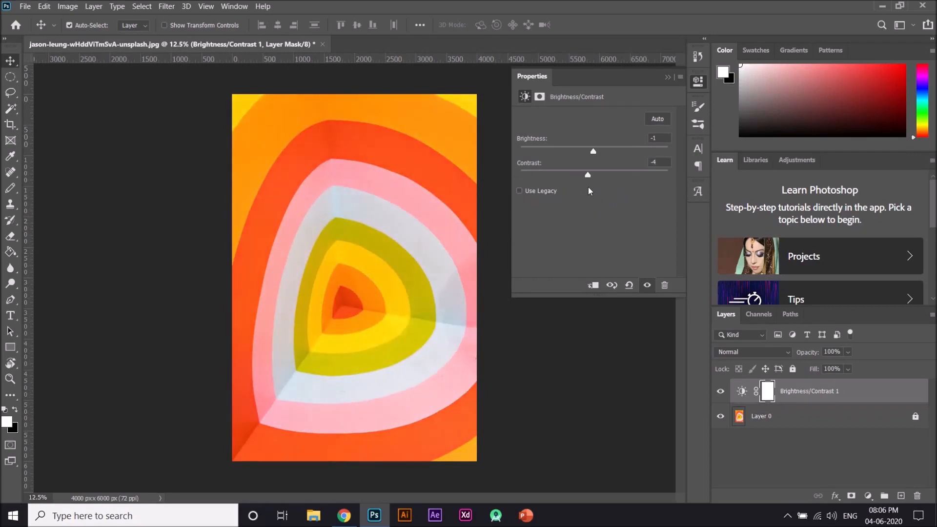
pyautogui.click(667, 77)
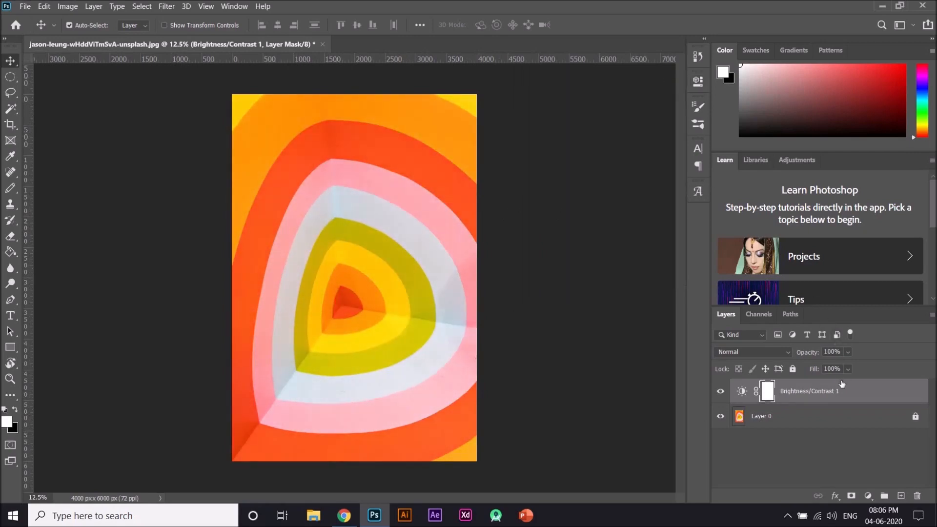
pyautogui.press('Delete')
# Add a Levels adjustment layer and try its midtone input level at 1.30 and 0.91.
pyautogui.click(867, 496)
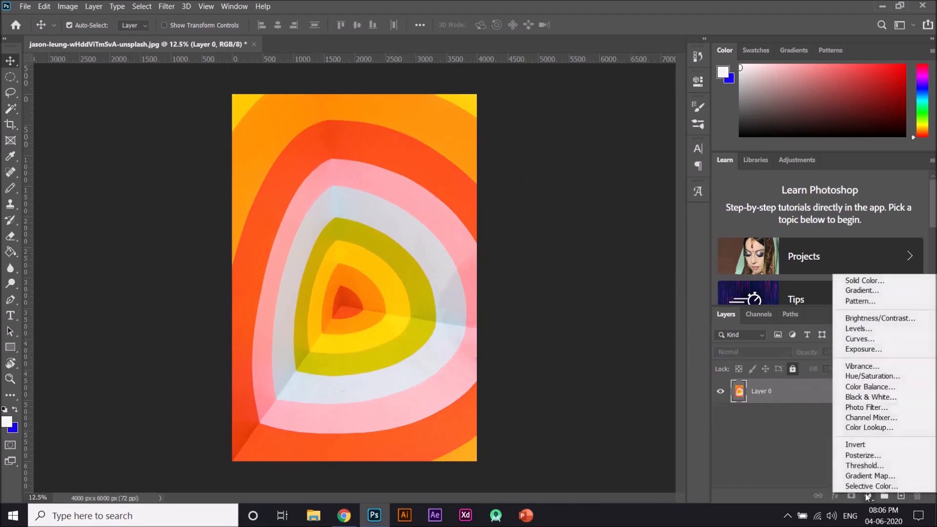
pyautogui.click(869, 336)
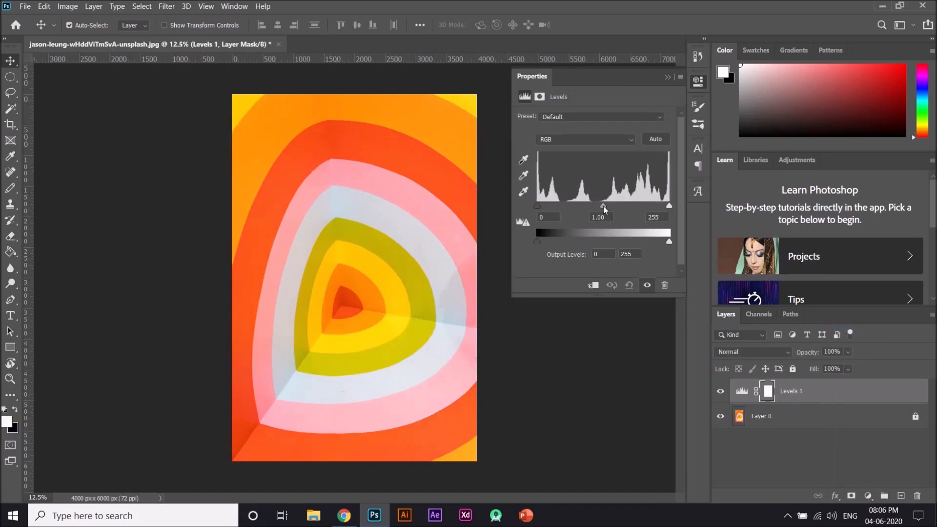
pyautogui.moveTo(603, 206)
pyautogui.mouseDown()
pyautogui.moveTo(571, 207)
pyautogui.moveTo(620, 203)
pyautogui.moveTo(590, 204)
pyautogui.mouseUp()
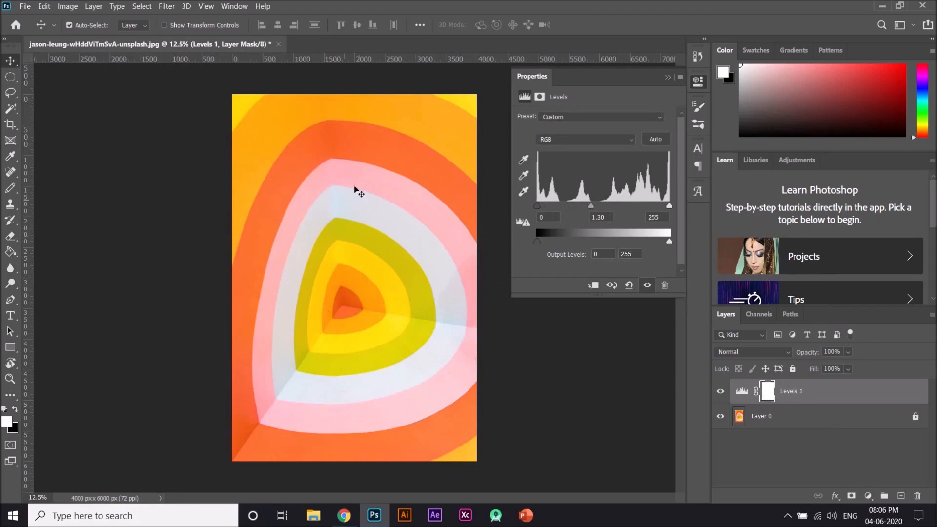
pyautogui.moveTo(591, 205)
pyautogui.mouseDown()
pyautogui.moveTo(575, 209)
pyautogui.moveTo(607, 207)
pyautogui.mouseUp()
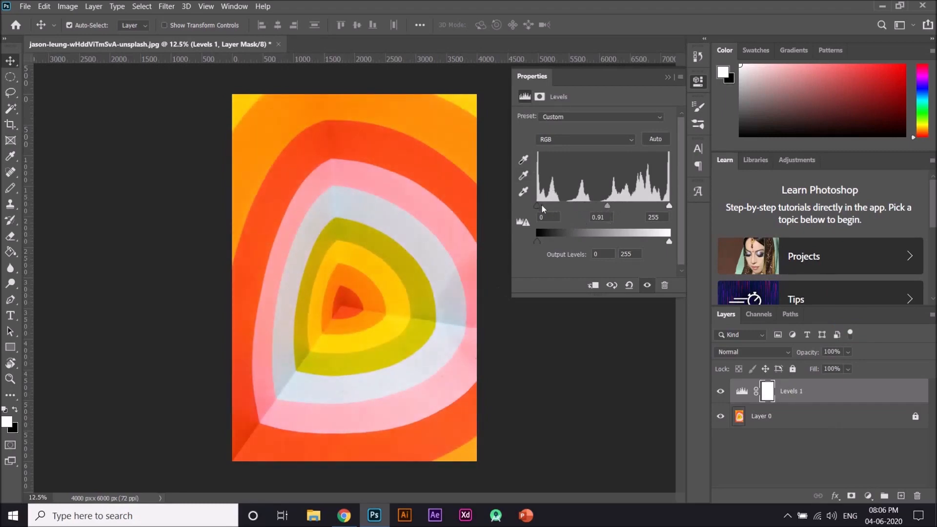
# Raise the Levels shadow input to 86, return it to 0, and delete the Levels layer.
pyautogui.moveTo(537, 205); pyautogui.dragTo(584, 209)
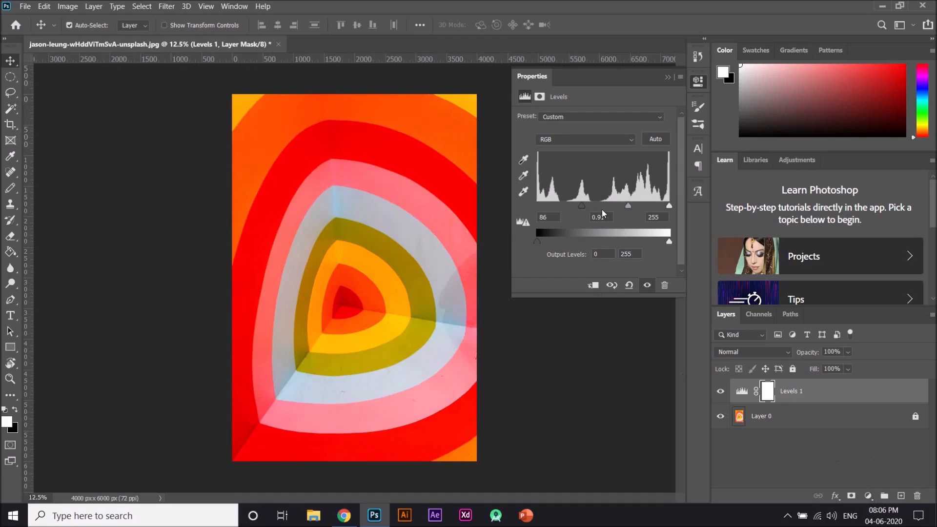
pyautogui.moveTo(581, 205); pyautogui.dragTo(537, 205)
pyautogui.click(667, 77)
pyautogui.press('Delete')
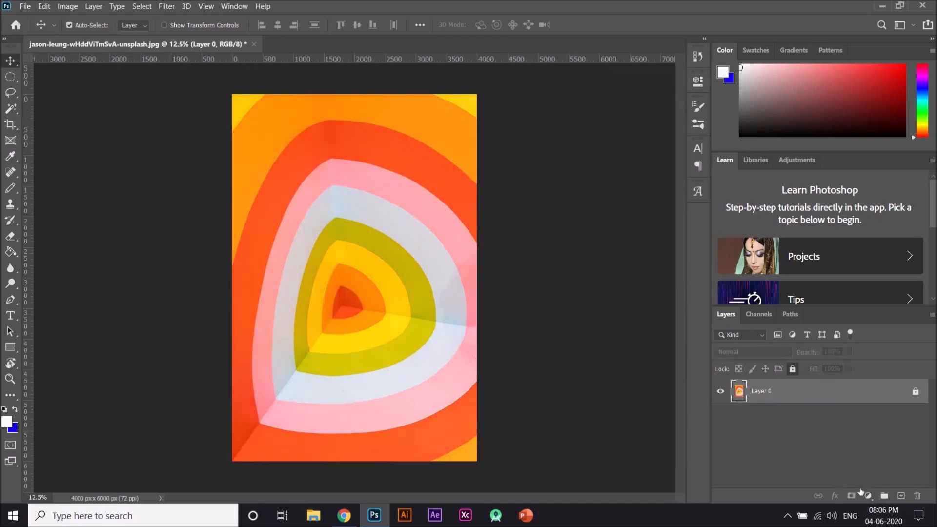
# Add a Curves adjustment layer and bend its RGB curve with low shadow and midtone points and a steeply raised highlight point.
pyautogui.click(868, 496)
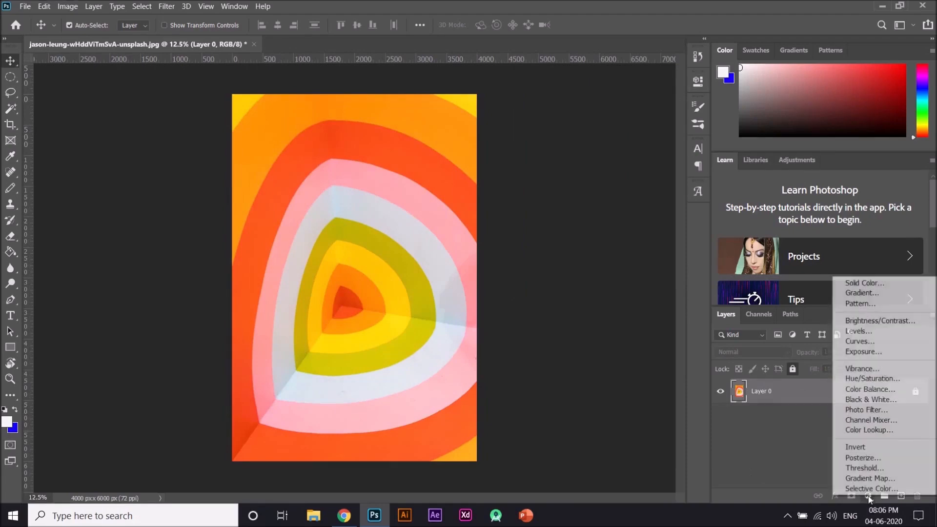
pyautogui.click(866, 331)
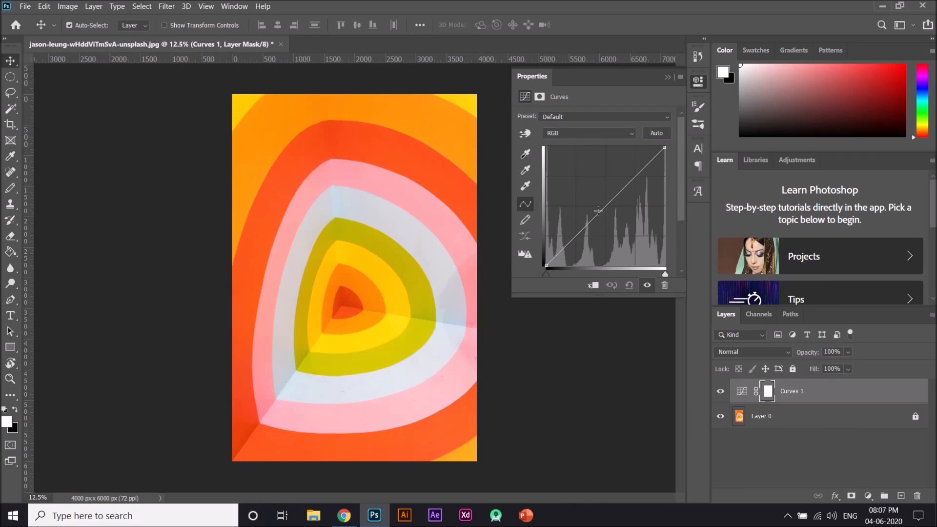
pyautogui.moveTo(599, 211); pyautogui.dragTo(586, 253)
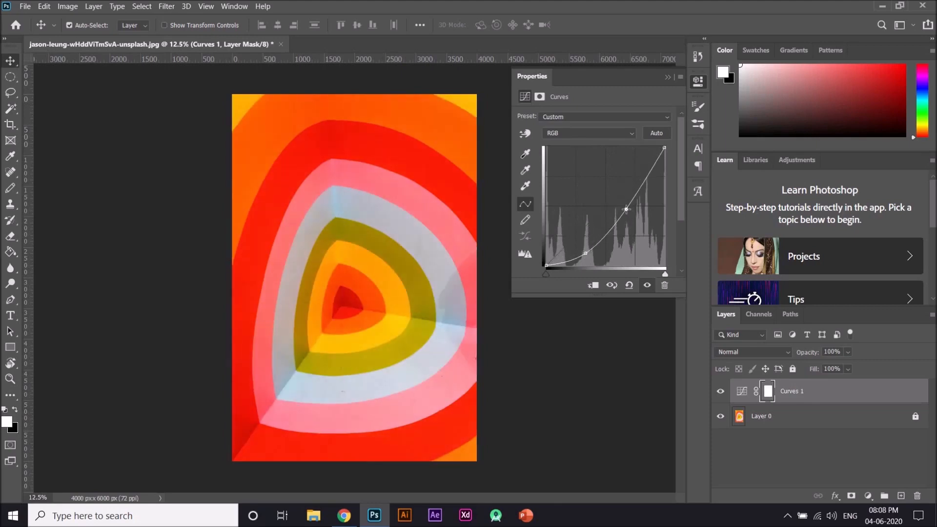
pyautogui.moveTo(626, 209); pyautogui.dragTo(633, 230)
pyautogui.moveTo(640, 243); pyautogui.dragTo(638, 241)
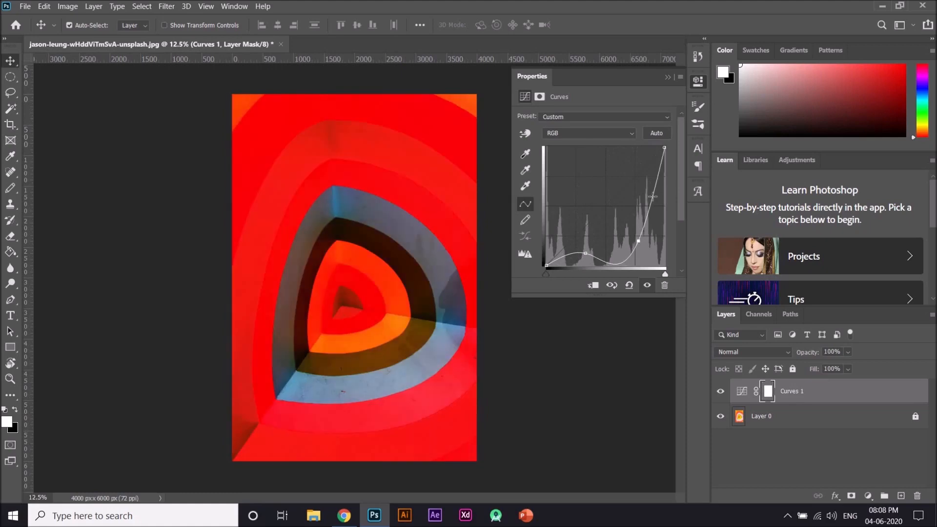
pyautogui.moveTo(653, 197)
pyautogui.mouseDown()
pyautogui.moveTo(632, 186)
pyautogui.moveTo(650, 191)
pyautogui.moveTo(643, 186)
pyautogui.mouseUp()
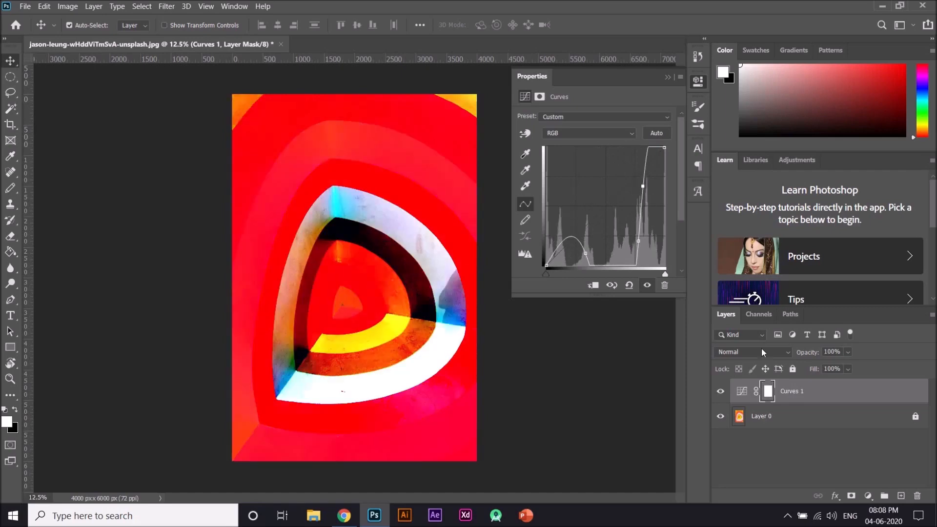
# Select the Curves adjustment layer and delete it.
pyautogui.click(816, 402)
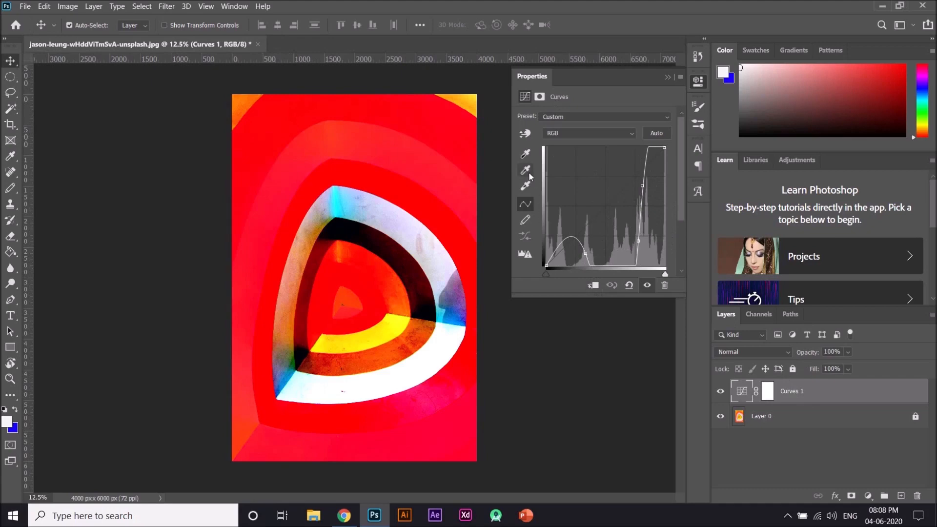
pyautogui.click(667, 78)
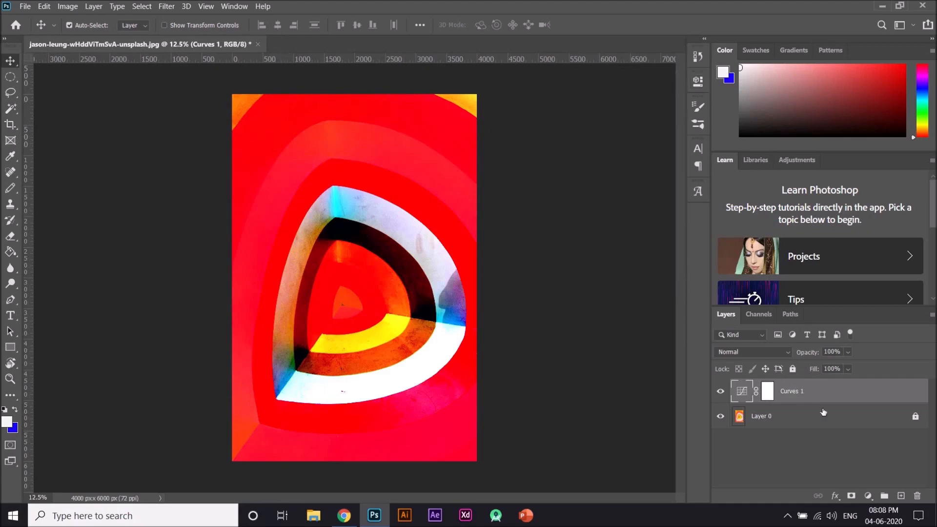
pyautogui.press('Delete')
# Add an Exposure adjustment layer with exposure +0.28, offset -0.1042 and gamma correction 2.74, and delete the layer.
pyautogui.click(868, 496)
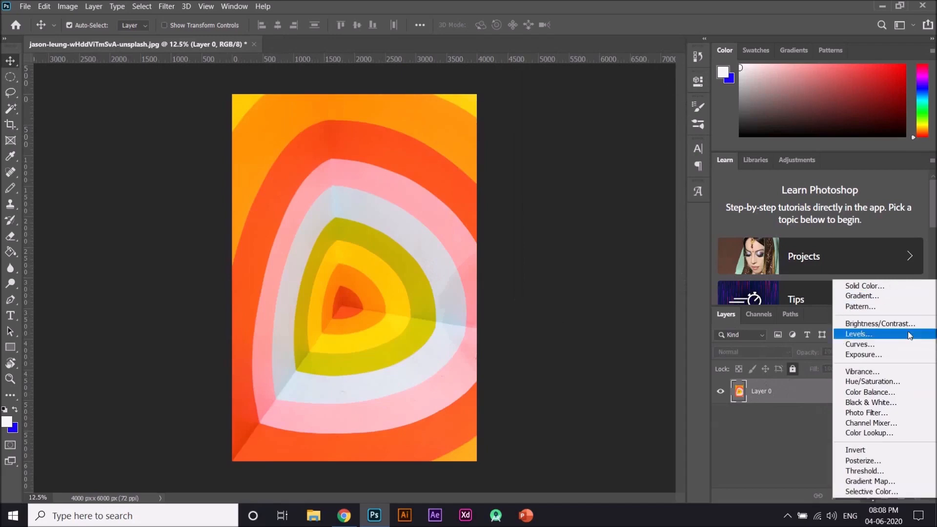
pyautogui.click(873, 354)
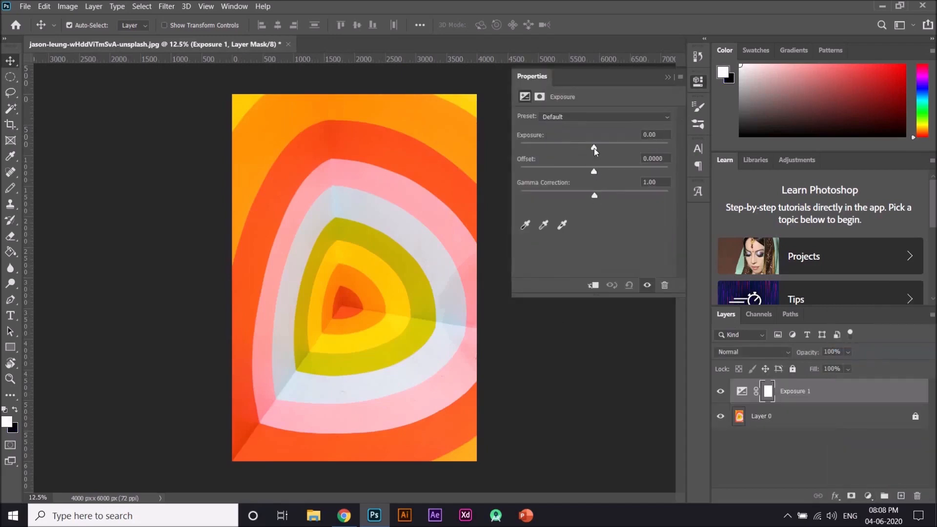
pyautogui.moveTo(594, 150); pyautogui.dragTo(545, 208)
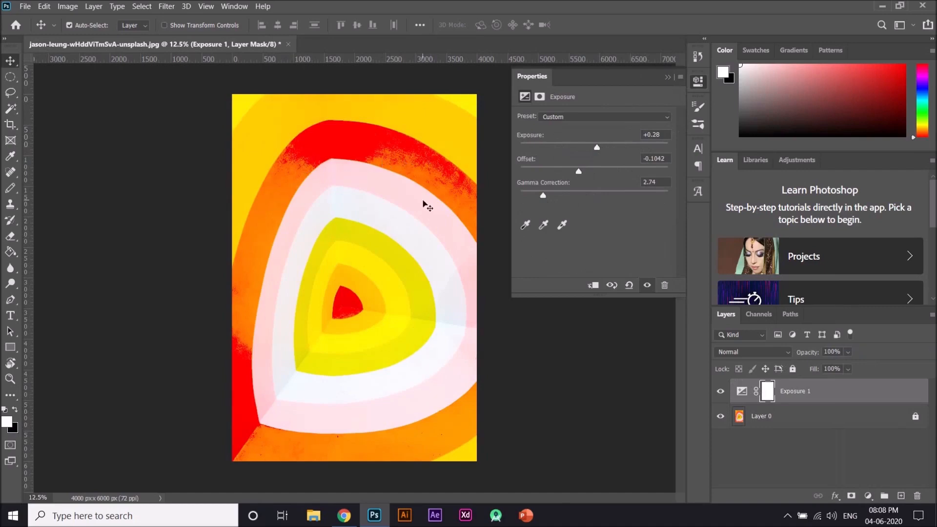
pyautogui.click(668, 78)
pyautogui.press('Delete')
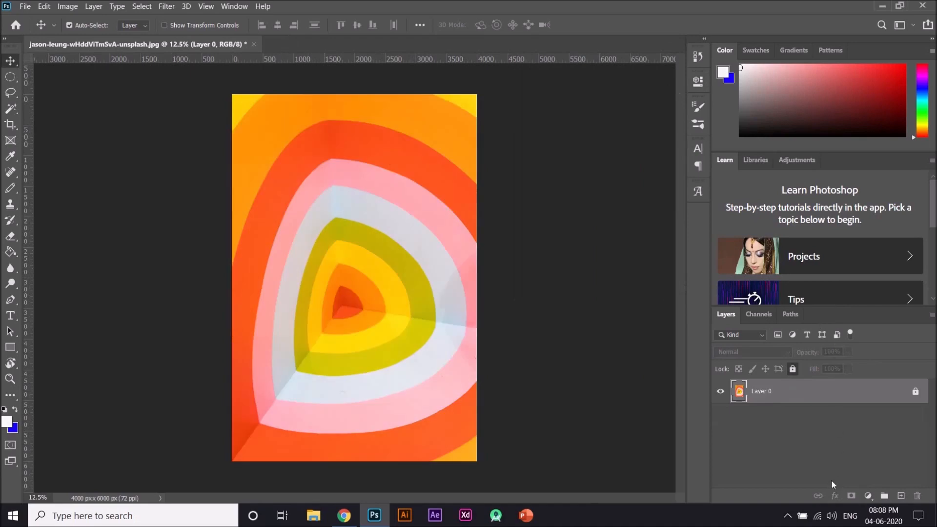
# Add a Vibrance adjustment layer, trying vibrance at -100 before setting it to +100, and saturation at -100 before setting it to -75.
pyautogui.click(868, 497)
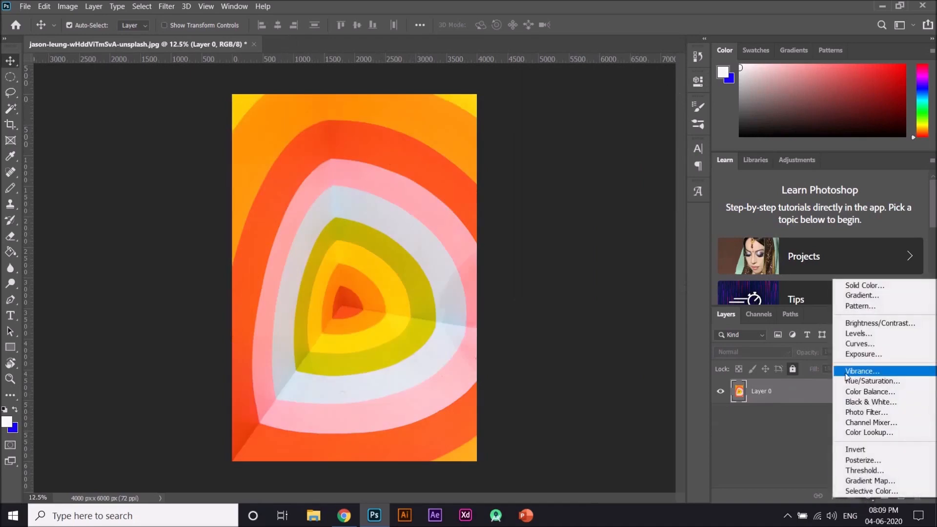
pyautogui.click(861, 371)
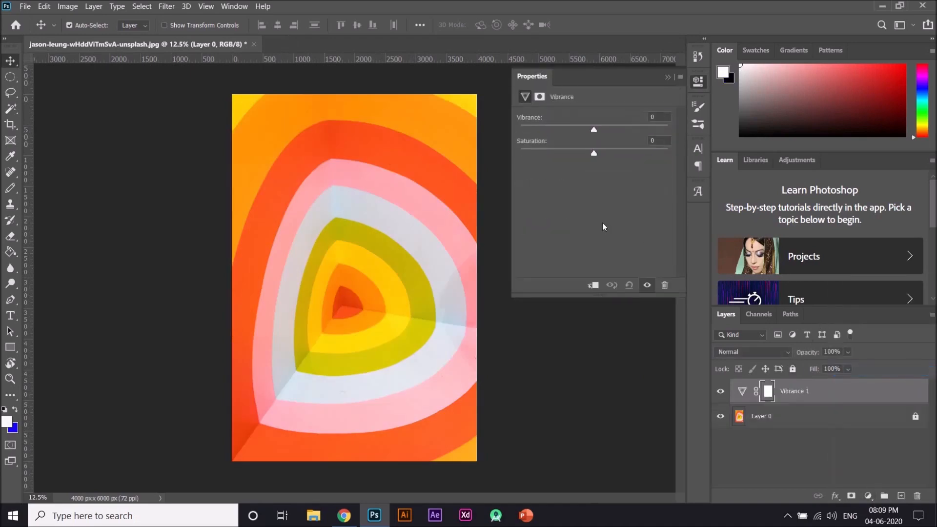
pyautogui.moveTo(594, 130); pyautogui.dragTo(516, 131)
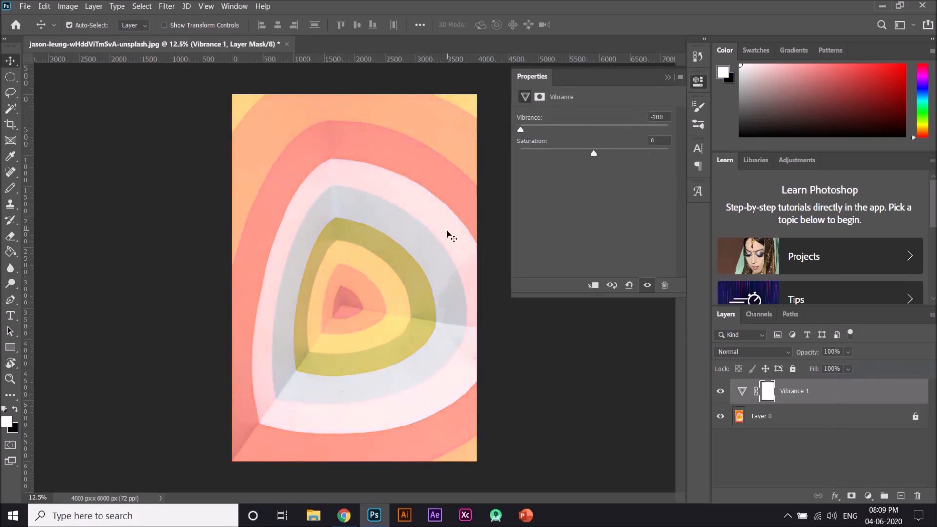
pyautogui.moveTo(523, 132); pyautogui.dragTo(679, 135)
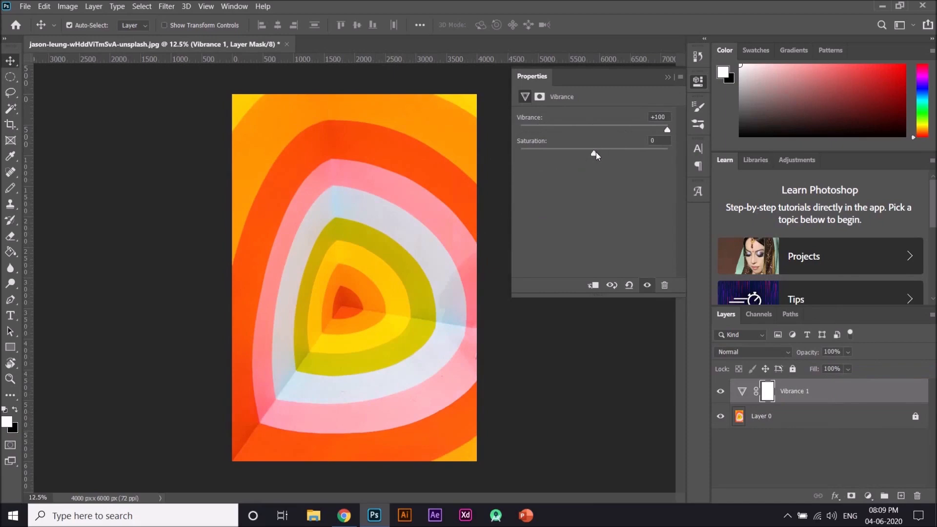
pyautogui.moveTo(596, 152); pyautogui.dragTo(505, 154)
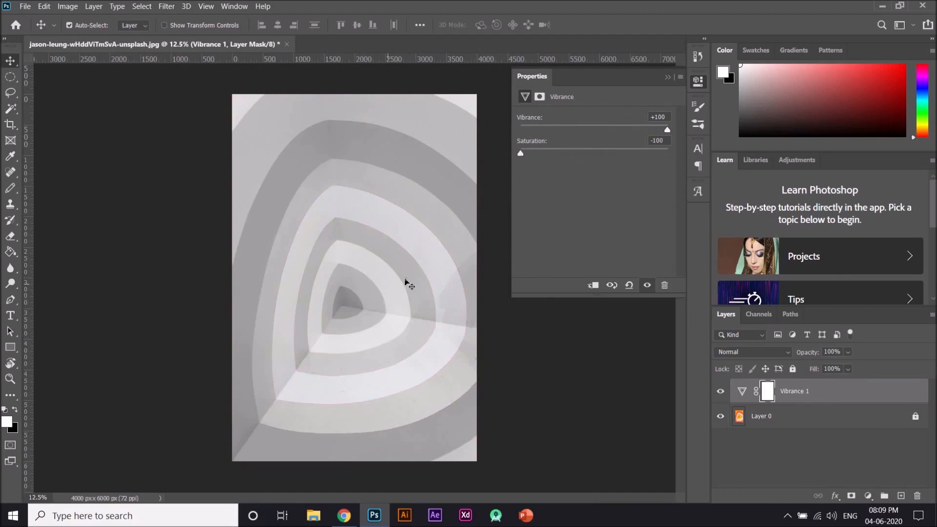
pyautogui.moveTo(521, 155); pyautogui.dragTo(522, 155)
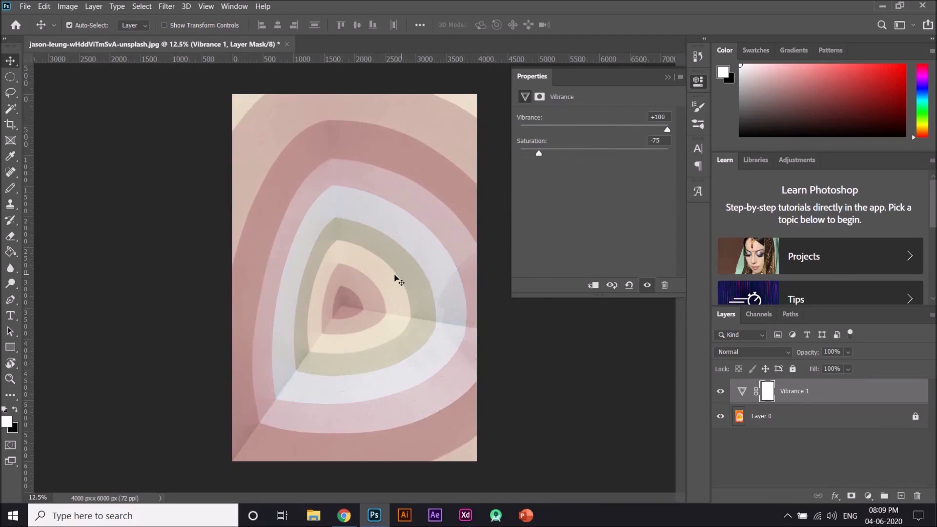
# Set the Vibrance layer's saturation to +100 and back to +1, and delete the Vibrance layer.
pyautogui.moveTo(541, 156); pyautogui.dragTo(666, 155)
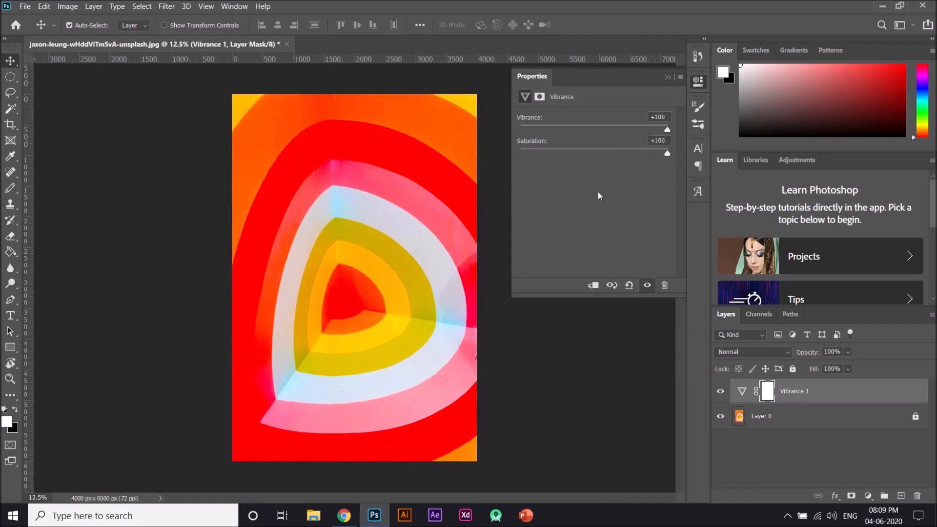
pyautogui.click(601, 150)
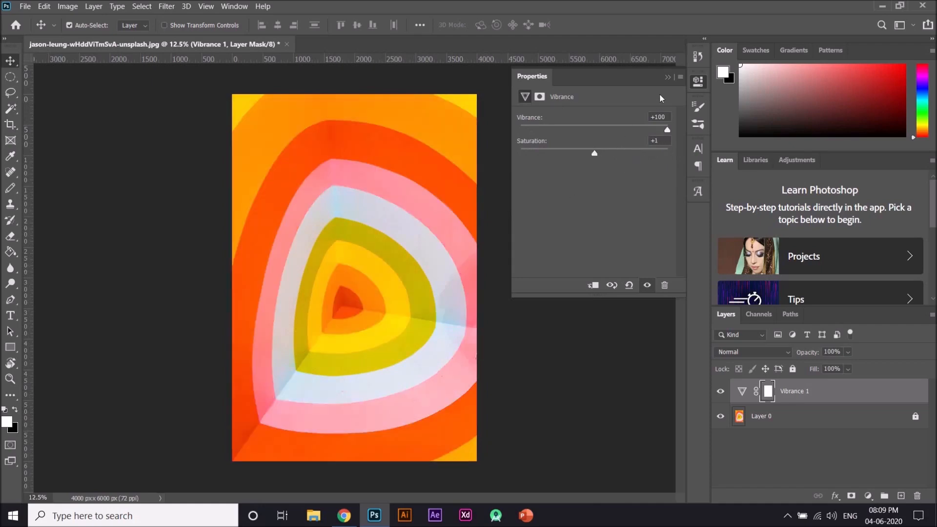
pyautogui.click(667, 77)
pyautogui.press('Delete')
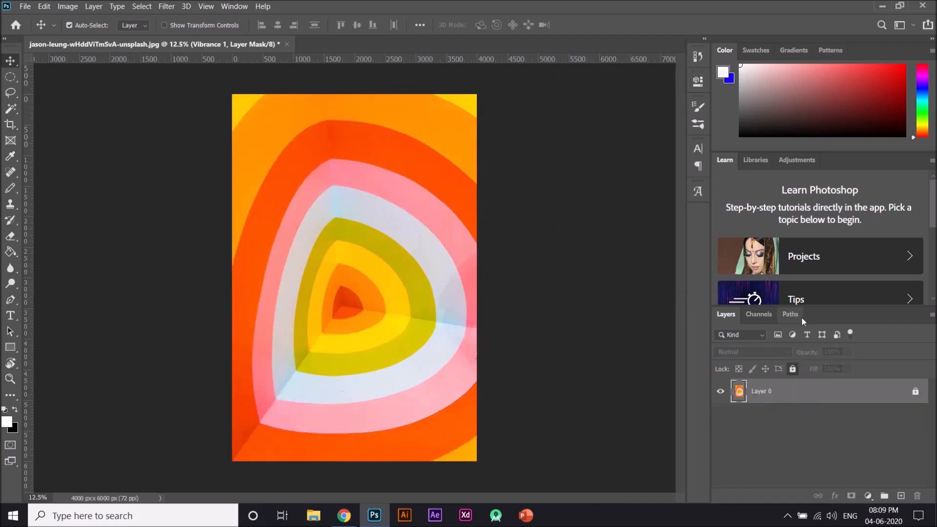
# Add a Hue/Saturation adjustment layer with hue -131, saturation -19 and lightness -18.
pyautogui.click(868, 496)
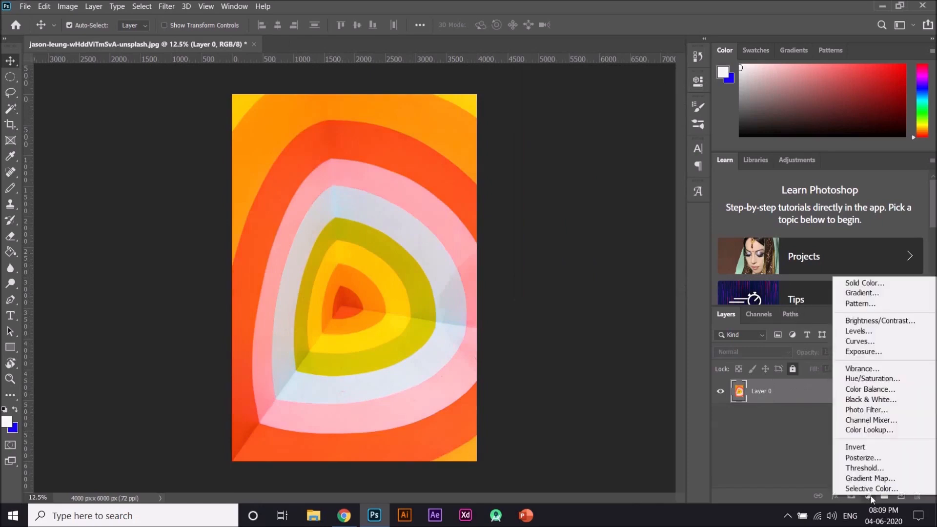
pyautogui.click(881, 381)
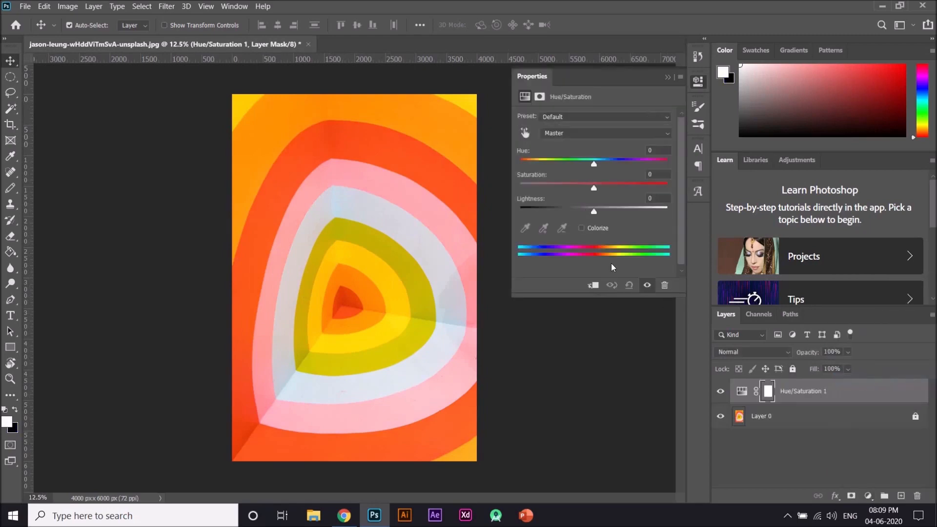
pyautogui.moveTo(595, 214)
pyautogui.mouseDown()
pyautogui.moveTo(516, 212)
pyautogui.moveTo(669, 215)
pyautogui.moveTo(592, 211)
pyautogui.mouseUp()
pyautogui.moveTo(596, 191)
pyautogui.mouseDown()
pyautogui.moveTo(524, 188)
pyautogui.moveTo(681, 188)
pyautogui.moveTo(597, 192)
pyautogui.mouseUp()
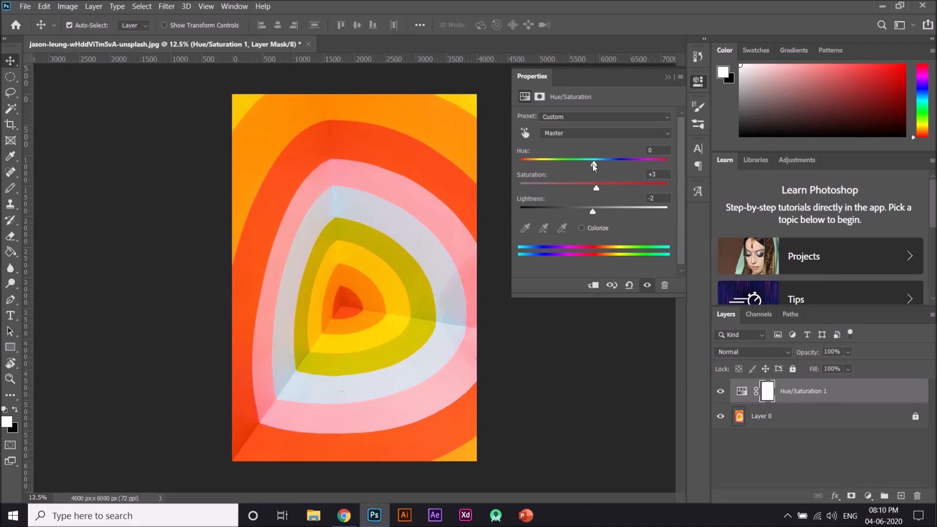
pyautogui.moveTo(593, 166); pyautogui.dragTo(535, 171)
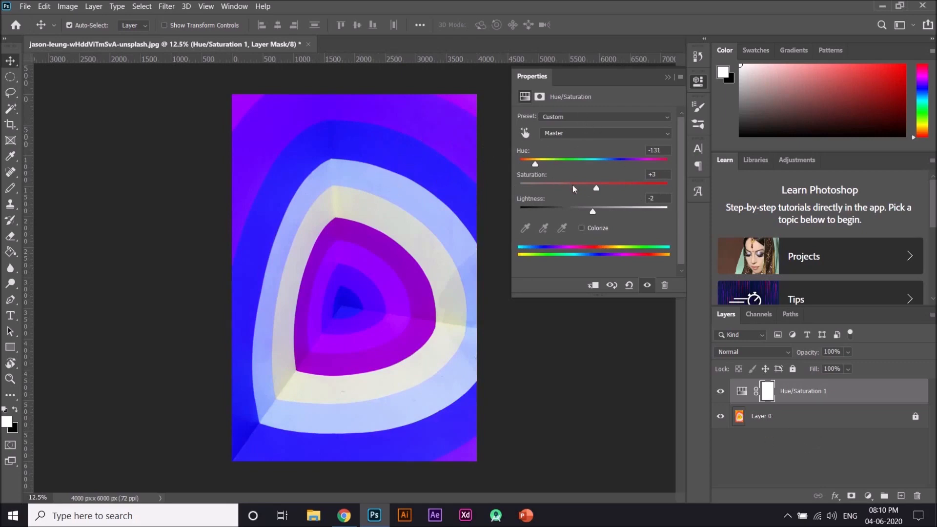
pyautogui.moveTo(596, 188); pyautogui.dragTo(581, 211)
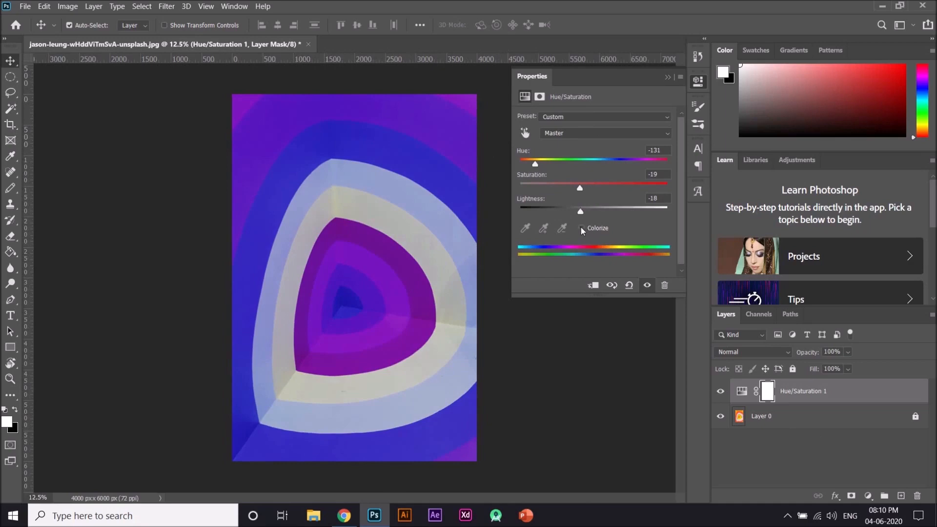
# Turn on Colorize for the Hue/Saturation layer and set hue to 177, saturation to 35 and lightness to -6.
pyautogui.click(581, 228)
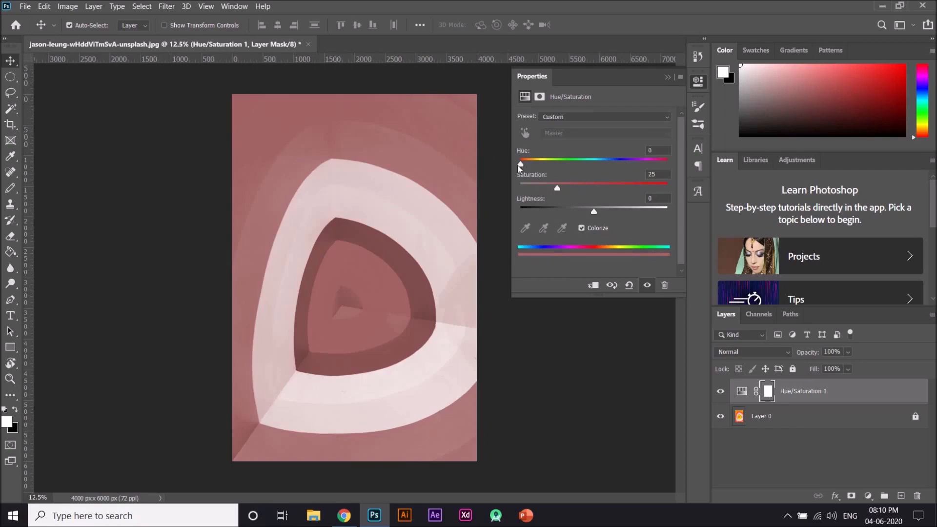
pyautogui.moveTo(521, 165)
pyautogui.mouseDown()
pyautogui.moveTo(567, 169)
pyautogui.moveTo(520, 164)
pyautogui.mouseUp()
pyautogui.moveTo(522, 166); pyautogui.dragTo(593, 166)
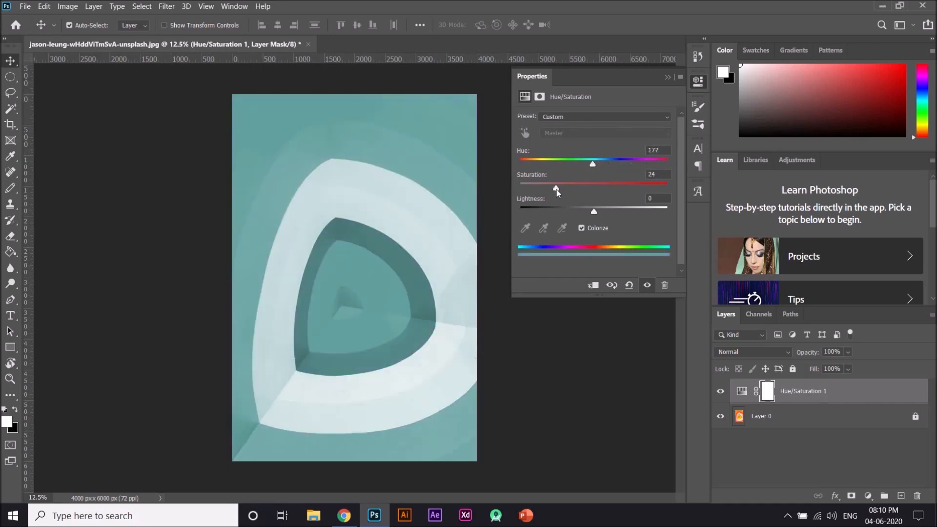
pyautogui.moveTo(557, 193); pyautogui.dragTo(590, 212)
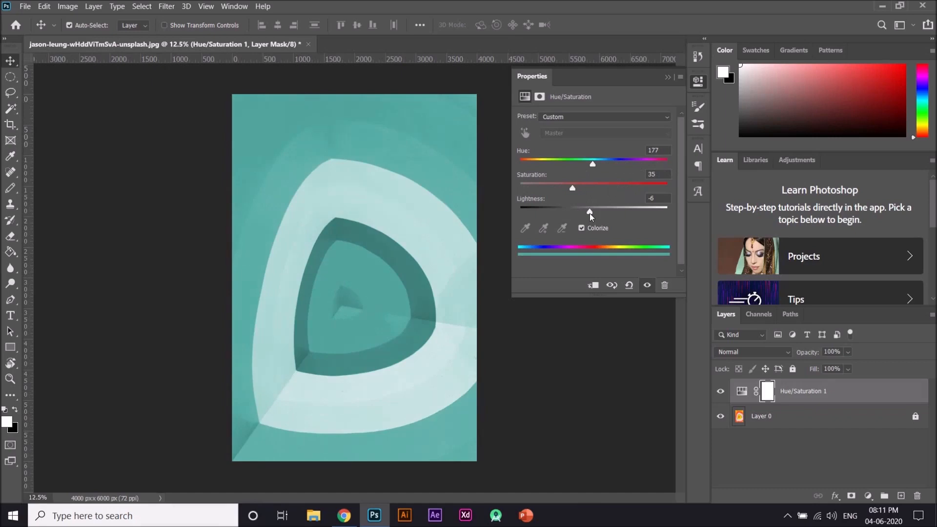
# Deselect all layers, hide the layer properties and try the Eraser tool on the image with no layer selected.
pyautogui.click(767, 391)
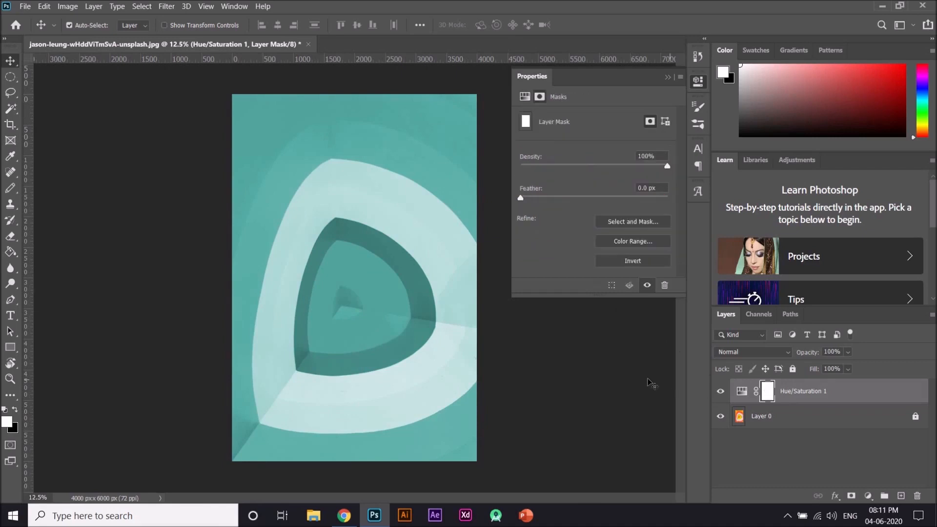
pyautogui.click(761, 481)
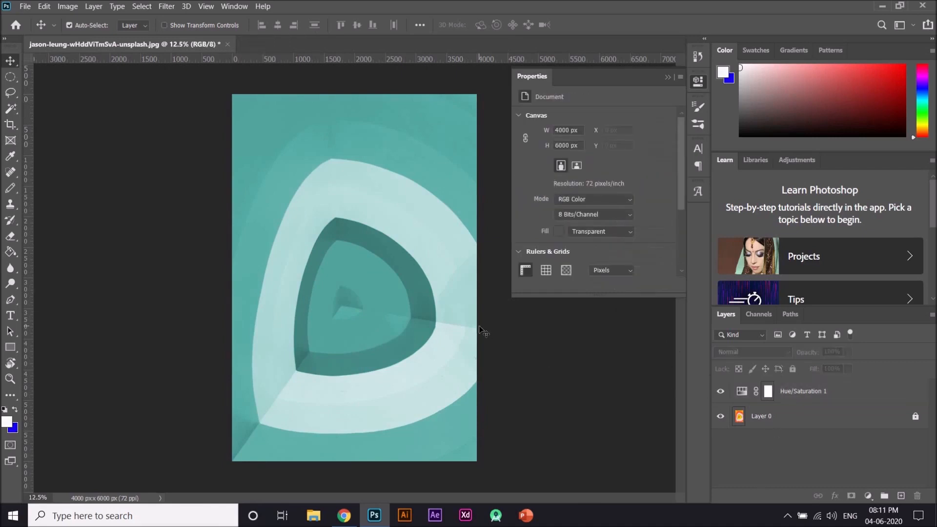
pyautogui.click(666, 76)
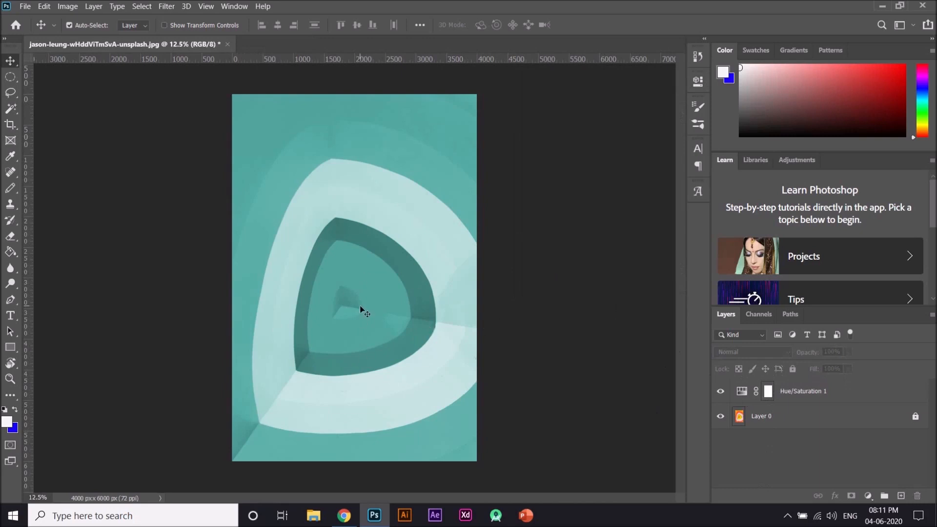
pyautogui.press('e')
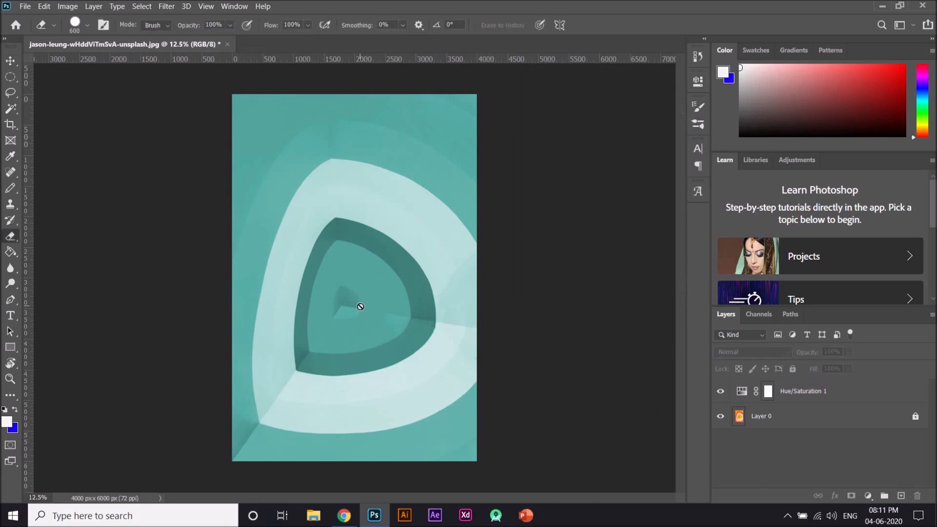
pyautogui.click(402, 280)
pyautogui.press('Return')
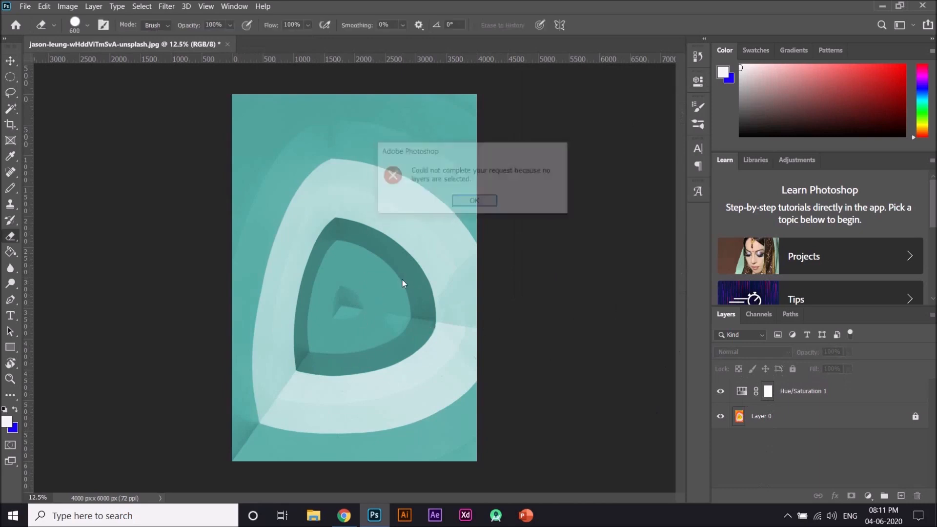
# Select the Hue/Saturation layer and erase its effect along the pale ring around the center of the photo.
pyautogui.click(804, 397)
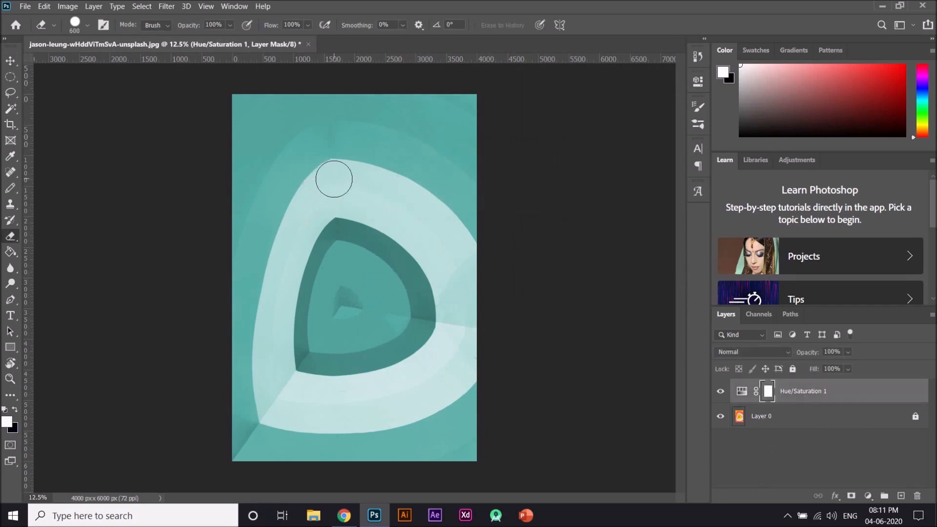
pyautogui.moveTo(332, 176)
pyautogui.mouseDown()
pyautogui.moveTo(284, 284)
pyautogui.moveTo(275, 363)
pyautogui.moveTo(284, 411)
pyautogui.moveTo(296, 393)
pyautogui.moveTo(307, 402)
pyautogui.moveTo(296, 405)
pyautogui.moveTo(376, 404)
pyautogui.moveTo(454, 353)
pyautogui.moveTo(462, 333)
pyautogui.moveTo(458, 268)
pyautogui.moveTo(379, 196)
pyautogui.moveTo(333, 184)
pyautogui.moveTo(350, 183)
pyautogui.moveTo(322, 192)
pyautogui.moveTo(293, 252)
pyautogui.moveTo(292, 397)
pyautogui.mouseUp()
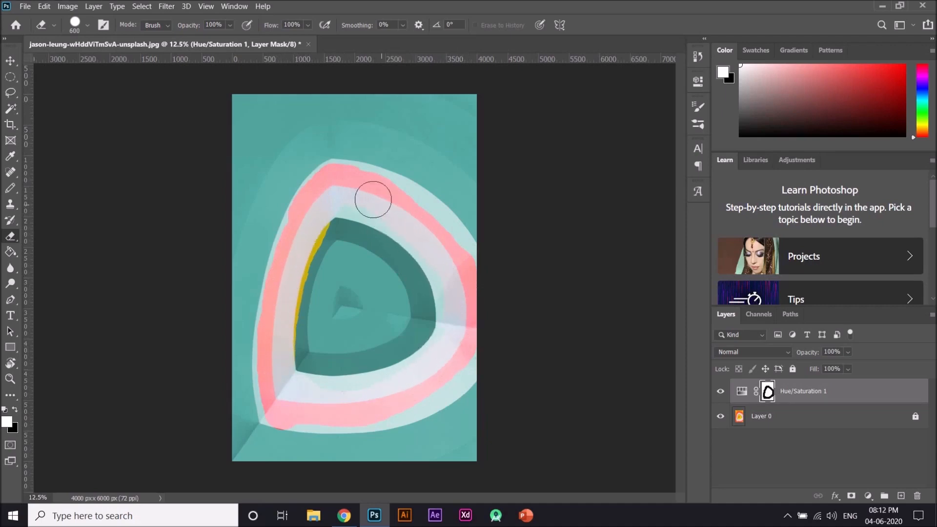
pyautogui.moveTo(382, 204)
pyautogui.mouseDown()
pyautogui.moveTo(453, 281)
pyautogui.moveTo(458, 299)
pyautogui.moveTo(442, 362)
pyautogui.moveTo(414, 379)
pyautogui.moveTo(322, 398)
pyautogui.mouseUp()
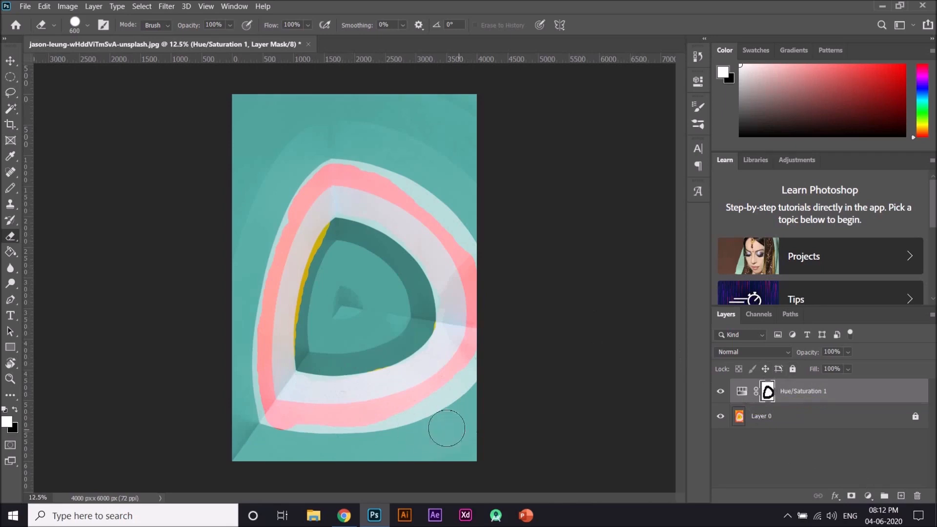
pyautogui.moveTo(299, 410)
pyautogui.mouseDown()
pyautogui.moveTo(348, 409)
pyautogui.moveTo(454, 370)
pyautogui.mouseUp()
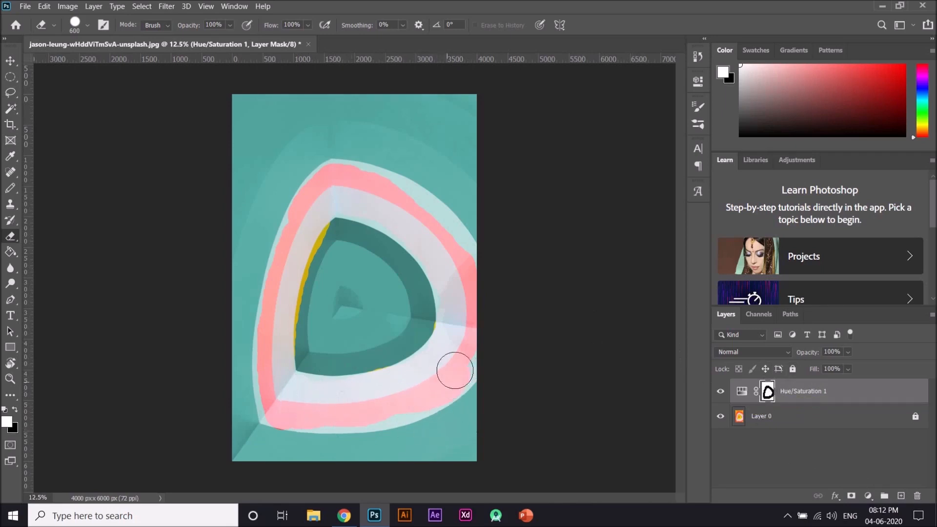
# Add a second Hue/Saturation adjustment layer with Colorize on, hue 0 and saturation 34.
pyautogui.click(868, 496)
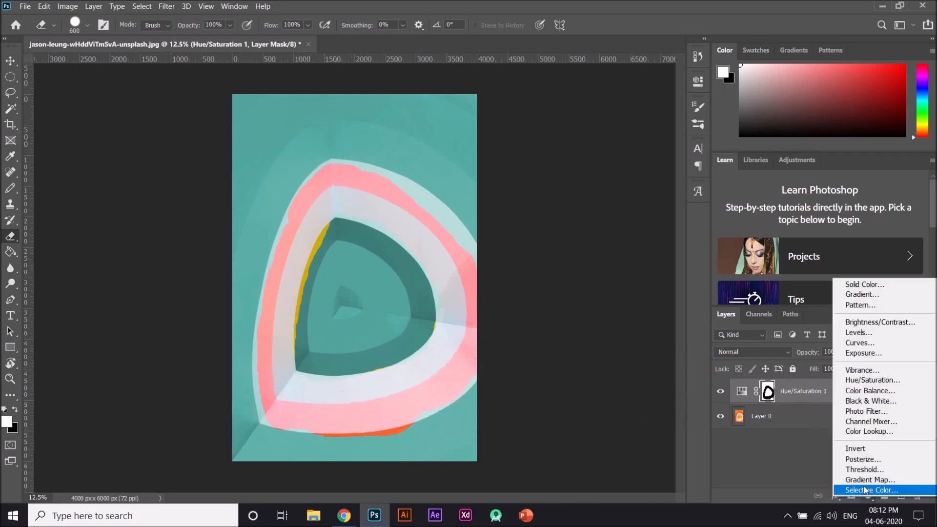
pyautogui.click(890, 379)
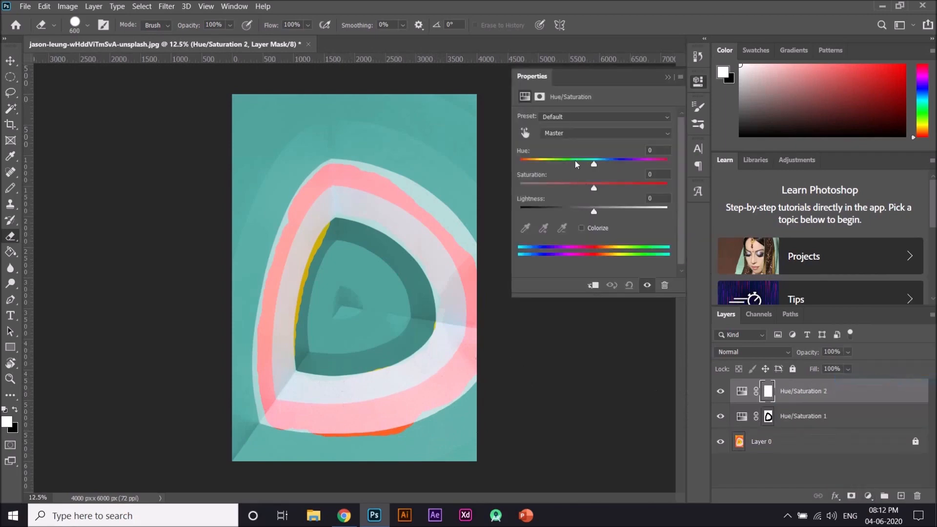
pyautogui.moveTo(593, 163); pyautogui.dragTo(566, 165)
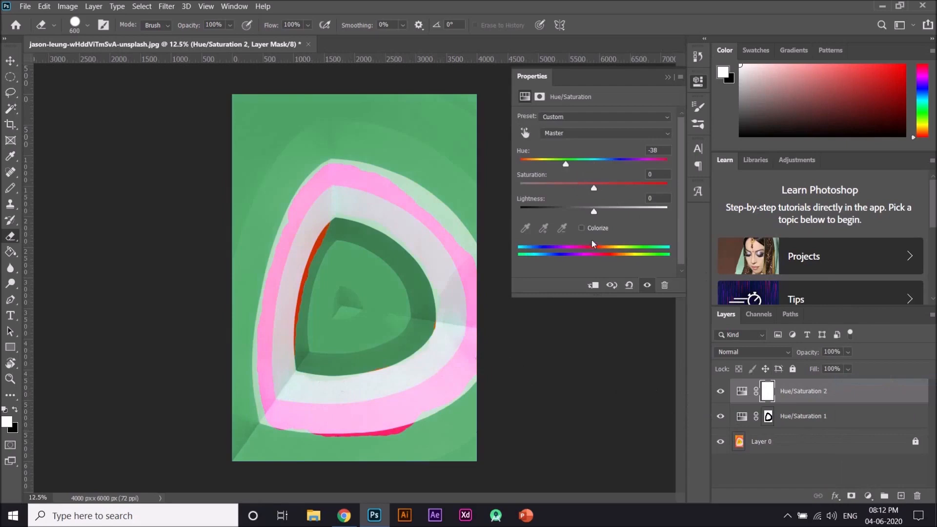
pyautogui.click(581, 227)
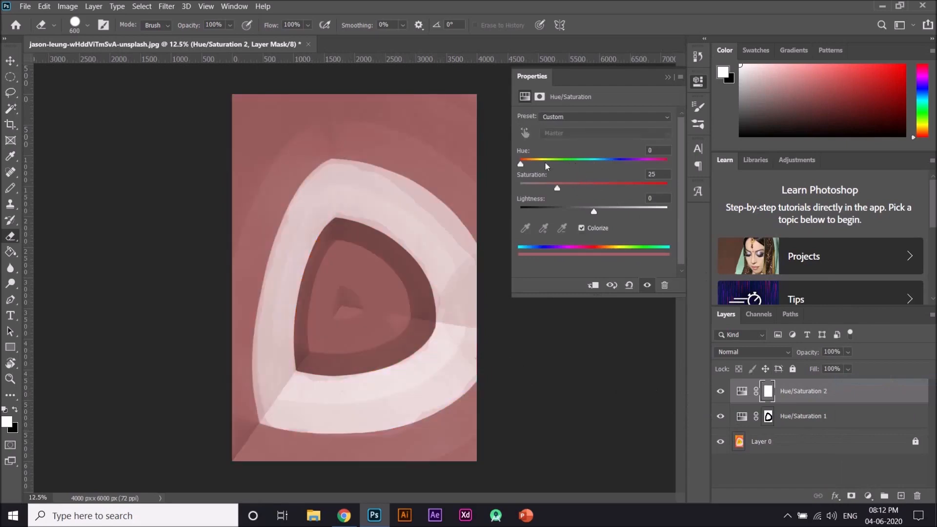
pyautogui.moveTo(522, 163); pyautogui.dragTo(571, 189)
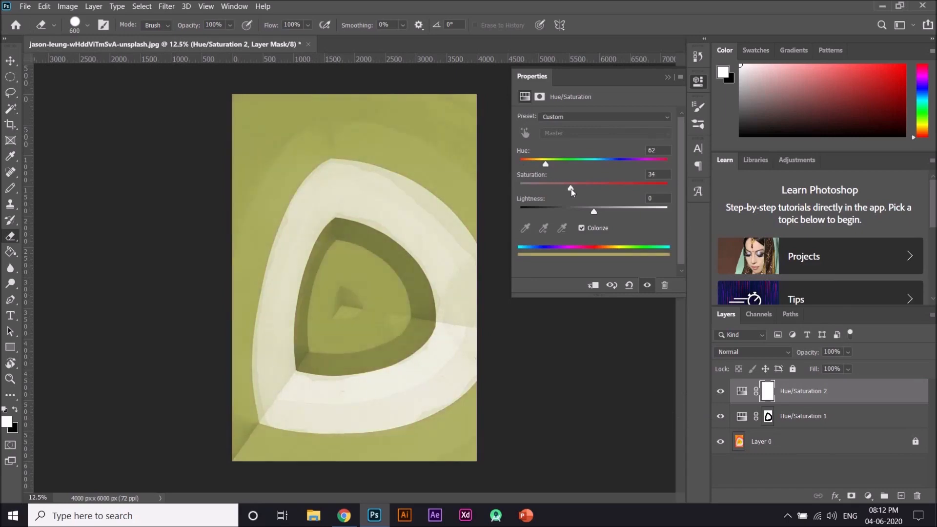
pyautogui.moveTo(536, 164)
pyautogui.mouseDown()
pyautogui.moveTo(545, 163)
pyautogui.moveTo(519, 166)
pyautogui.mouseUp()
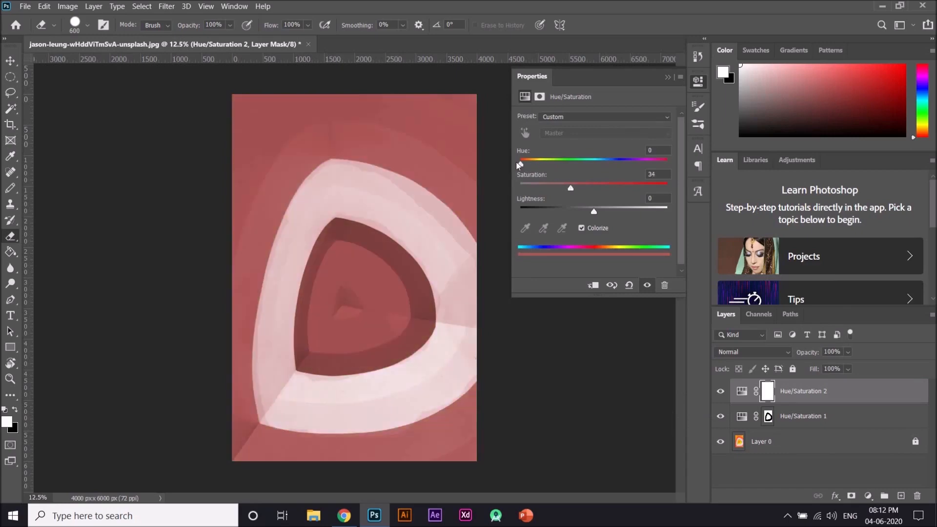
# Hide the properties and erase the second Hue/Saturation layer's effect outside and inside the pale ring.
pyautogui.click(668, 77)
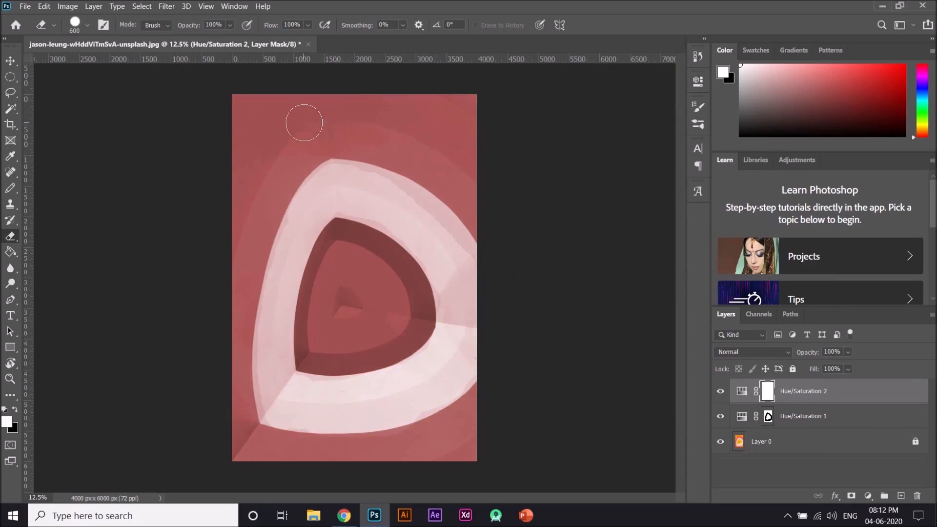
pyautogui.moveTo(304, 123)
pyautogui.mouseDown()
pyautogui.moveTo(241, 119)
pyautogui.moveTo(312, 106)
pyautogui.moveTo(236, 100)
pyautogui.moveTo(284, 126)
pyautogui.moveTo(283, 147)
pyautogui.moveTo(274, 146)
pyautogui.moveTo(245, 254)
pyautogui.moveTo(233, 402)
pyautogui.moveTo(291, 451)
pyautogui.moveTo(459, 431)
pyautogui.moveTo(502, 179)
pyautogui.moveTo(471, 139)
pyautogui.moveTo(300, 143)
pyautogui.moveTo(246, 246)
pyautogui.moveTo(289, 167)
pyautogui.moveTo(324, 143)
pyautogui.moveTo(457, 171)
pyautogui.moveTo(328, 279)
pyautogui.moveTo(311, 357)
pyautogui.moveTo(417, 322)
pyautogui.moveTo(332, 261)
pyautogui.moveTo(383, 335)
pyautogui.moveTo(391, 226)
pyautogui.mouseUp()
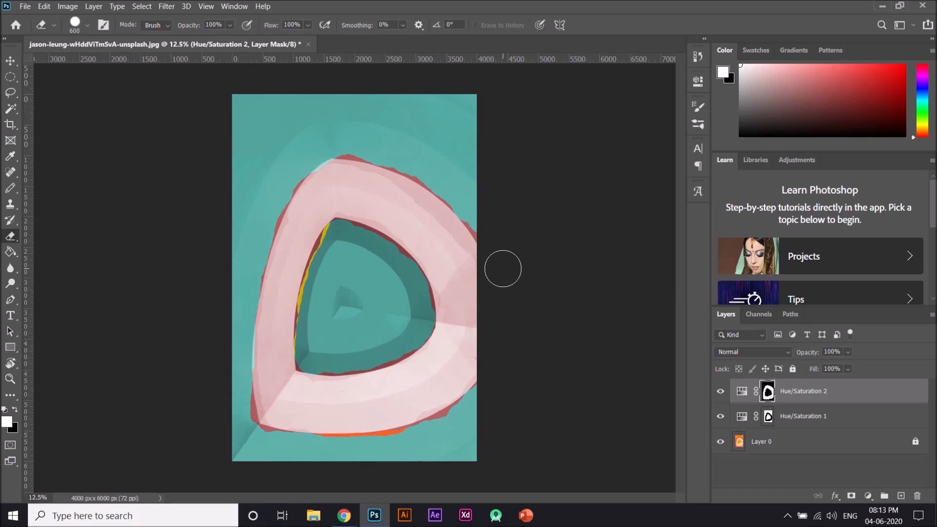
# Delete both Hue/Saturation adjustment layers.
pyautogui.click(806, 393)
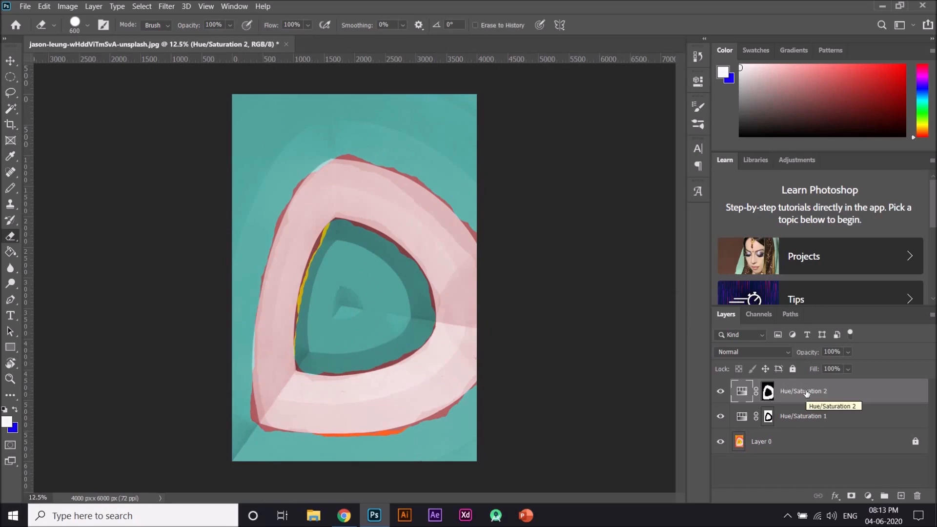
pyautogui.press('Delete')
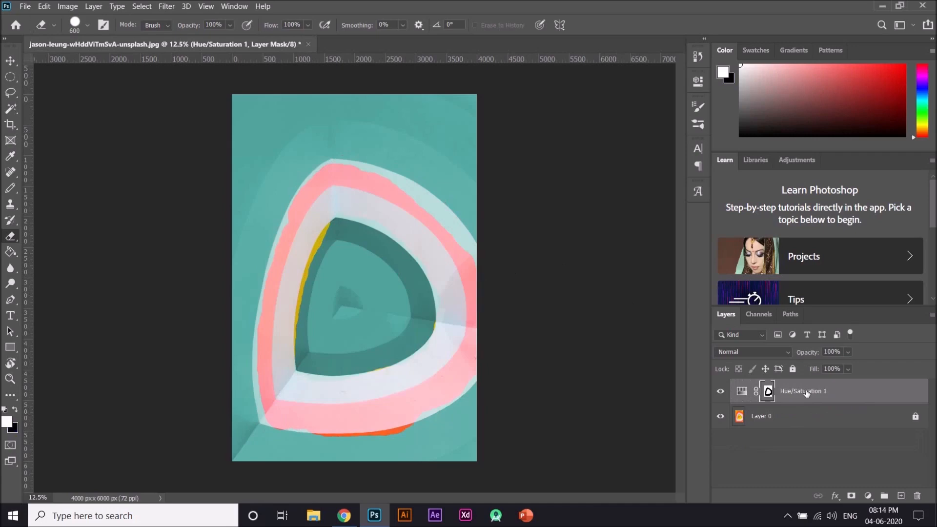
pyautogui.click(807, 393)
pyautogui.press('Delete')
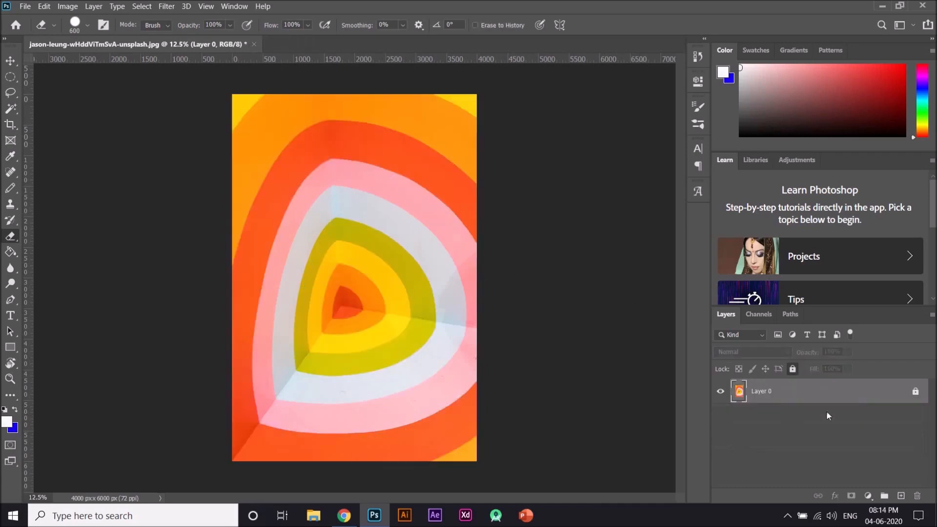
# Add a Color Balance adjustment layer with midtones at cyan-red -17, magenta-green +23 and yellow-blue +73.
pyautogui.click(868, 496)
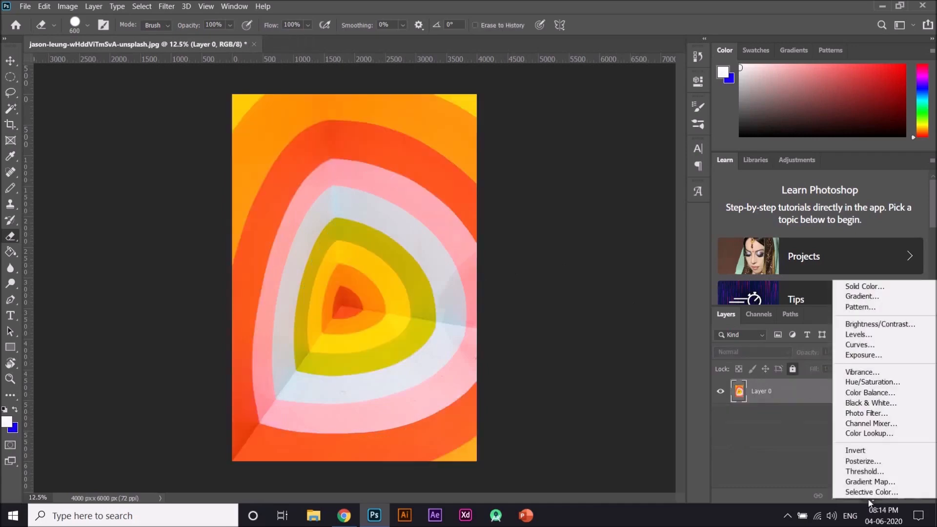
pyautogui.click(885, 395)
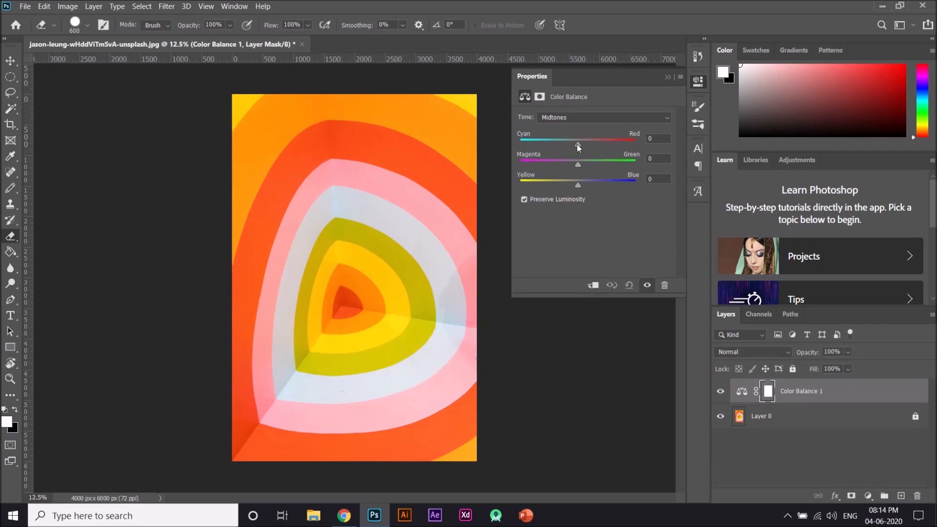
pyautogui.moveTo(578, 145); pyautogui.dragTo(619, 180)
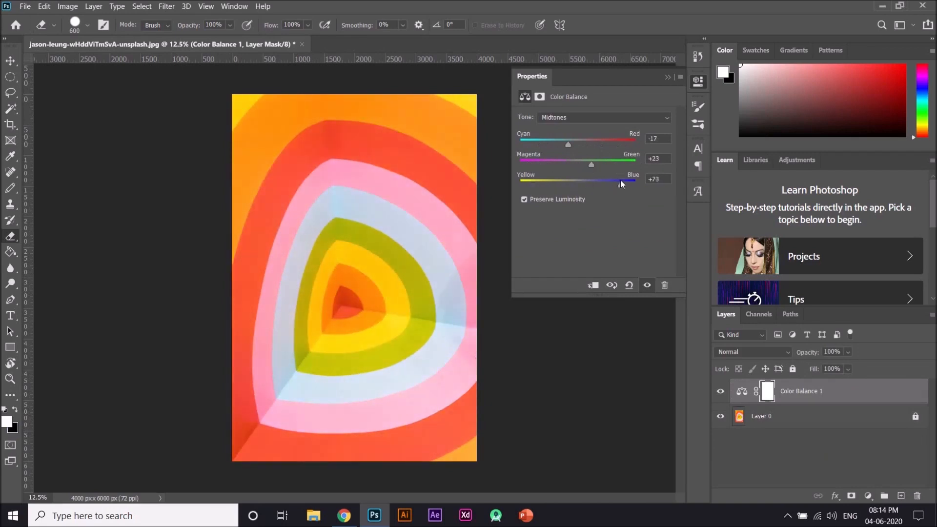
pyautogui.click(667, 77)
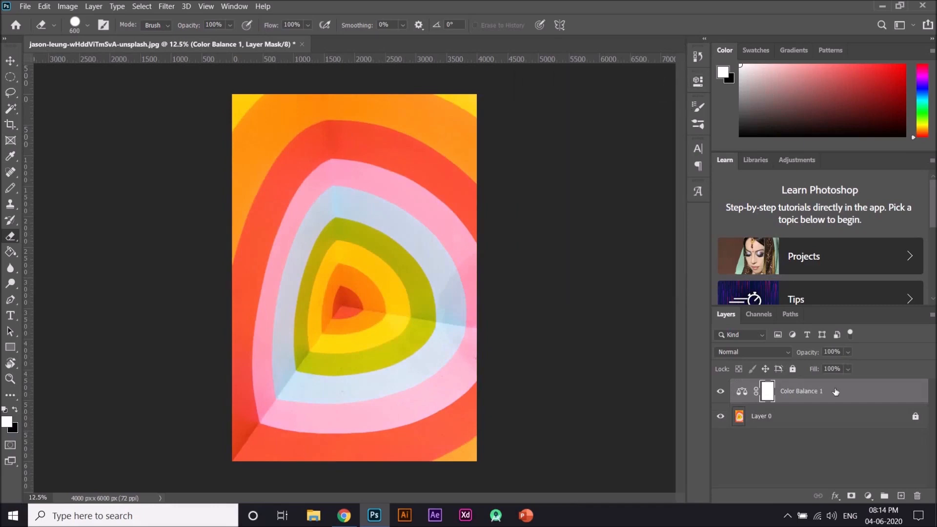
# Replace the Color Balance layer with a Black & White adjustment layer set to reds 35, yellows 56, greens 98, cyans -67 and blues 4.
pyautogui.press('Delete')
pyautogui.click(868, 496)
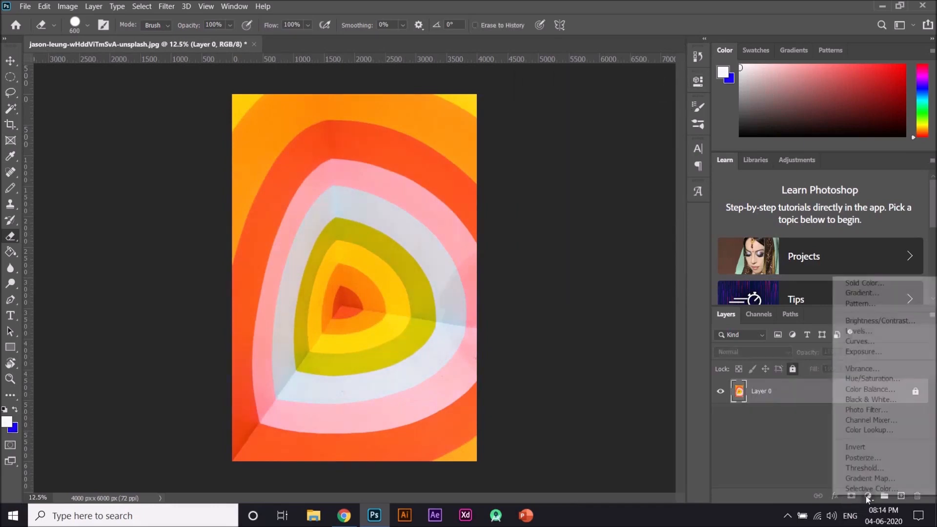
pyautogui.click(866, 400)
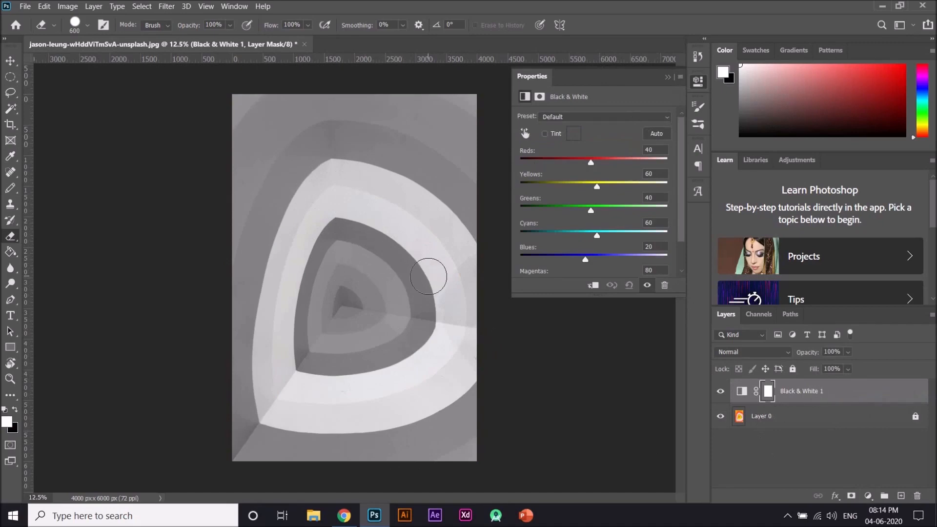
pyautogui.moveTo(592, 163); pyautogui.dragTo(562, 168)
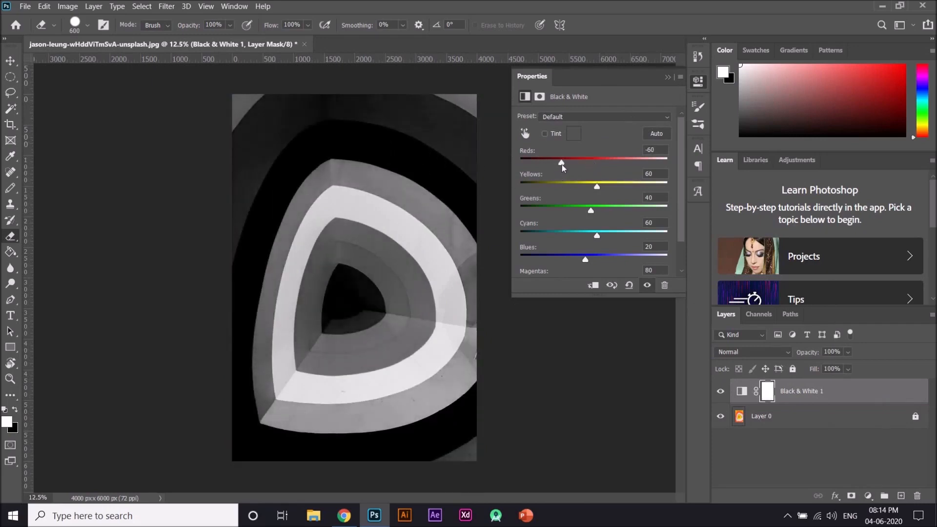
pyautogui.moveTo(562, 165); pyautogui.dragTo(581, 261)
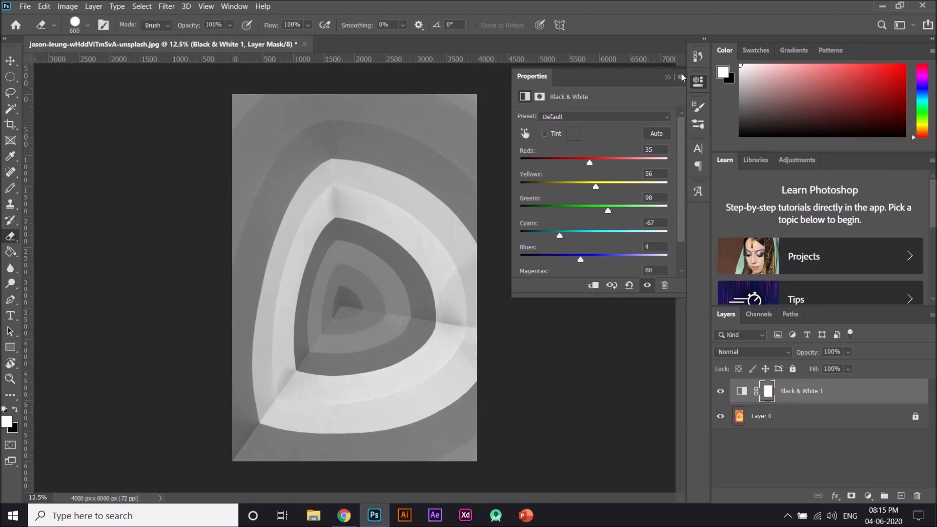
# Replace the Black & White layer with a Photo Filter adjustment layer using Warming Filter (85).
pyautogui.click(667, 77)
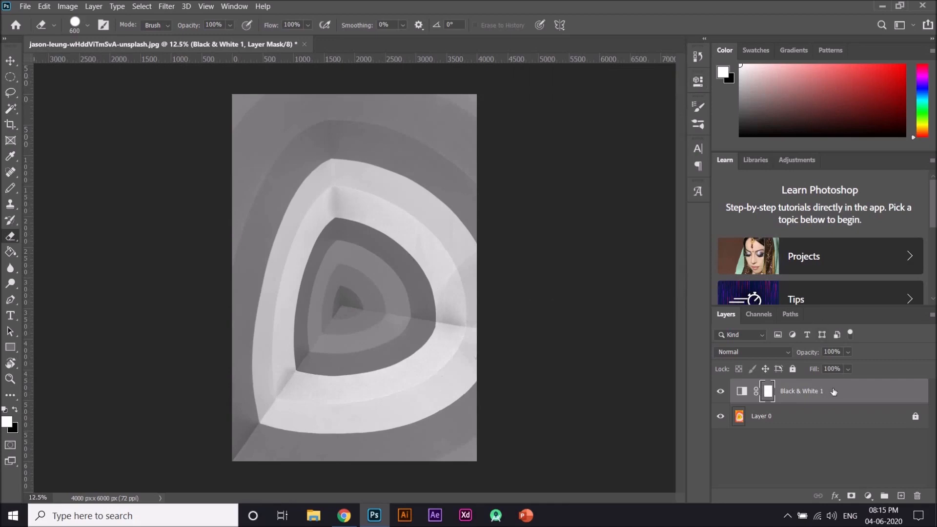
pyautogui.press('Delete')
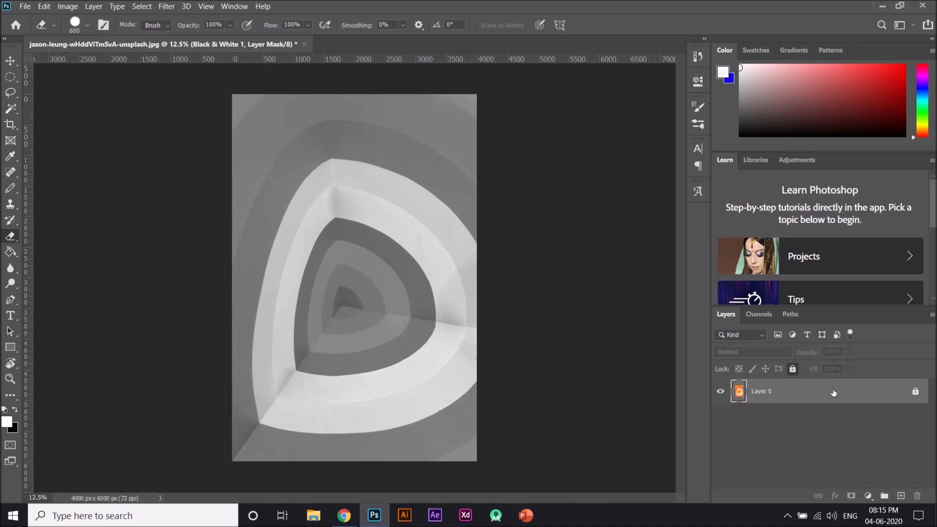
pyautogui.click(871, 495)
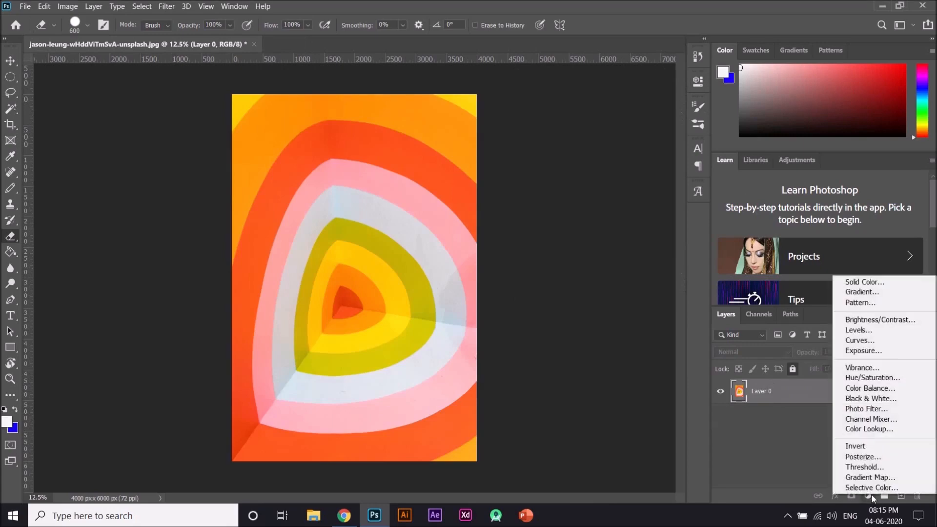
pyautogui.click(876, 413)
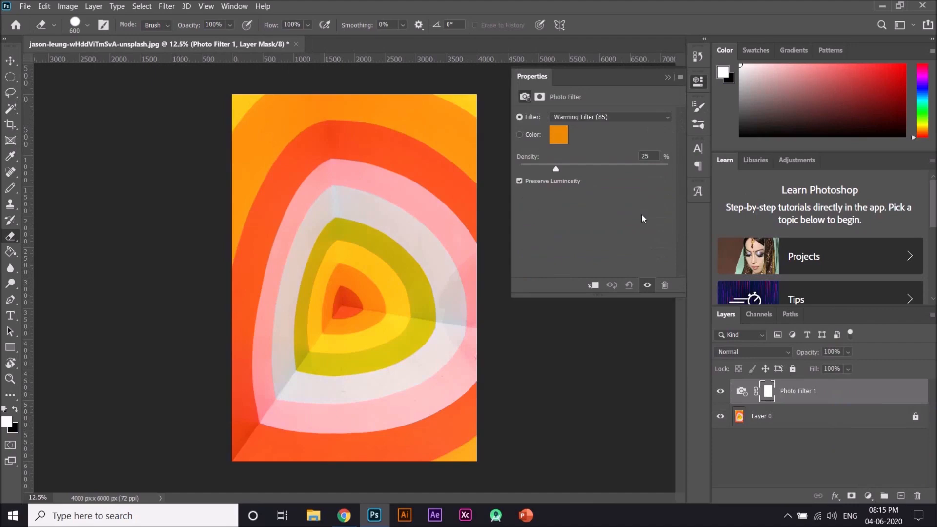
pyautogui.click(605, 117)
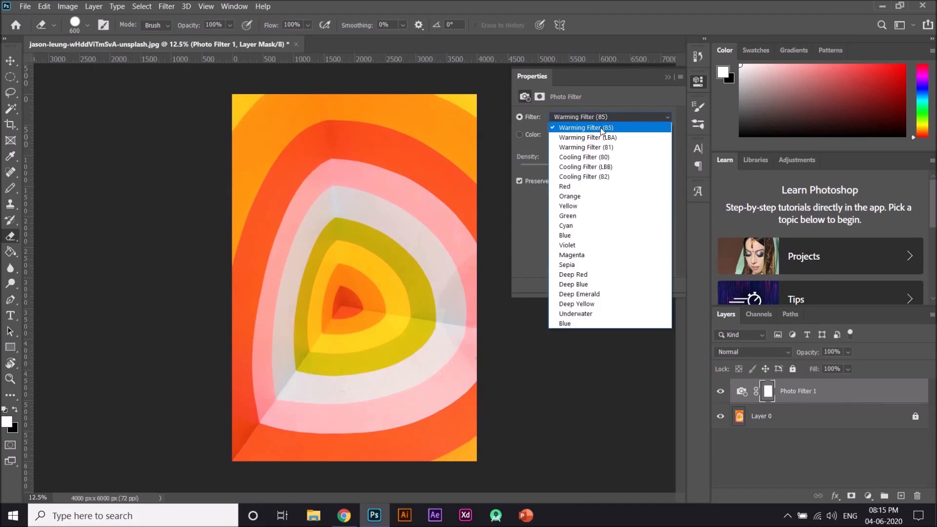
pyautogui.click(601, 129)
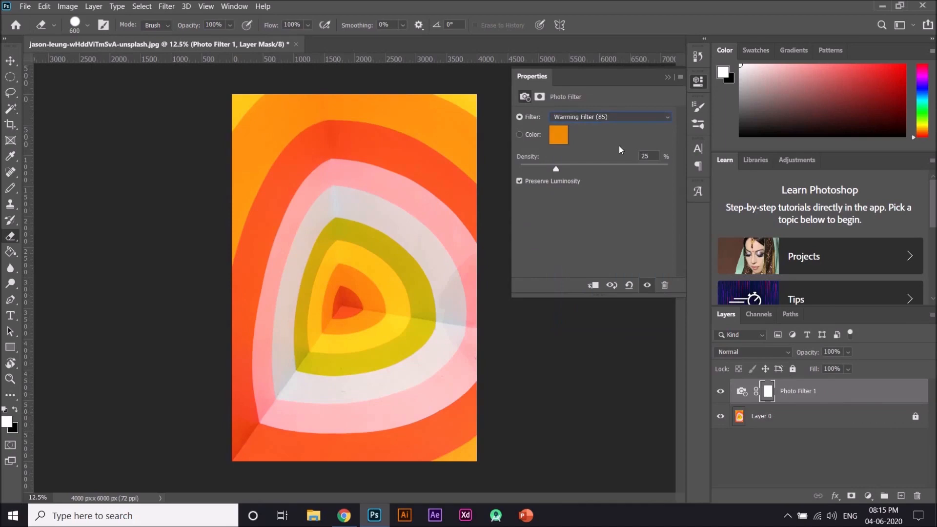
# Try successive Photo Filter presets down the list to Magenta and go back up to Red.
pyautogui.press('Down')
pyautogui.press('Down')
pyautogui.press('Down')
pyautogui.press('Down')
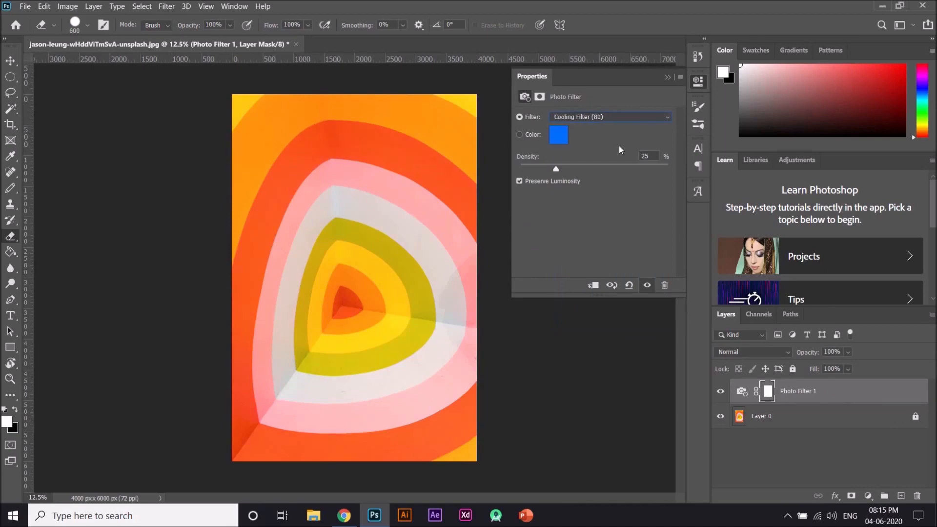
pyautogui.press('Down')
pyautogui.press('Down')
pyautogui.press('Down')
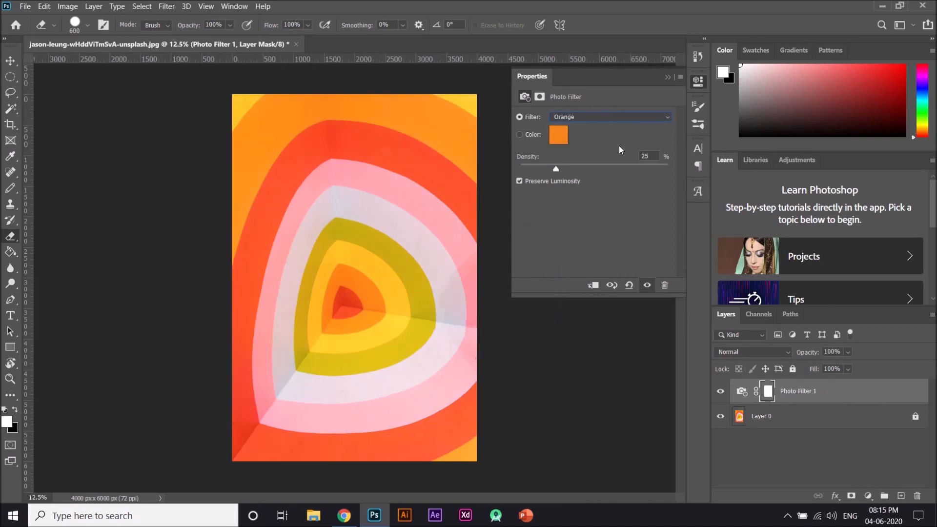
pyautogui.press('Down')
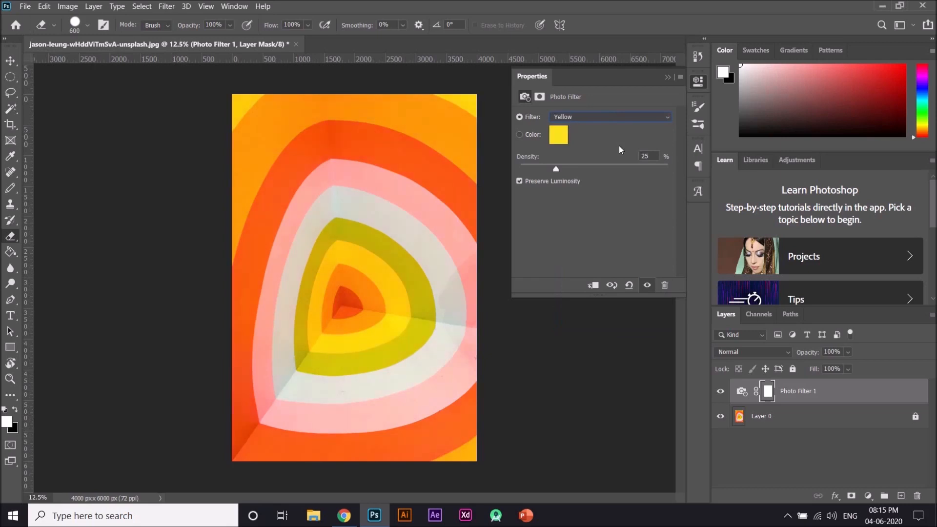
pyautogui.press('Down')
pyautogui.press('Down')
pyautogui.press('Down')
pyautogui.press('Down')
pyautogui.press('Down')
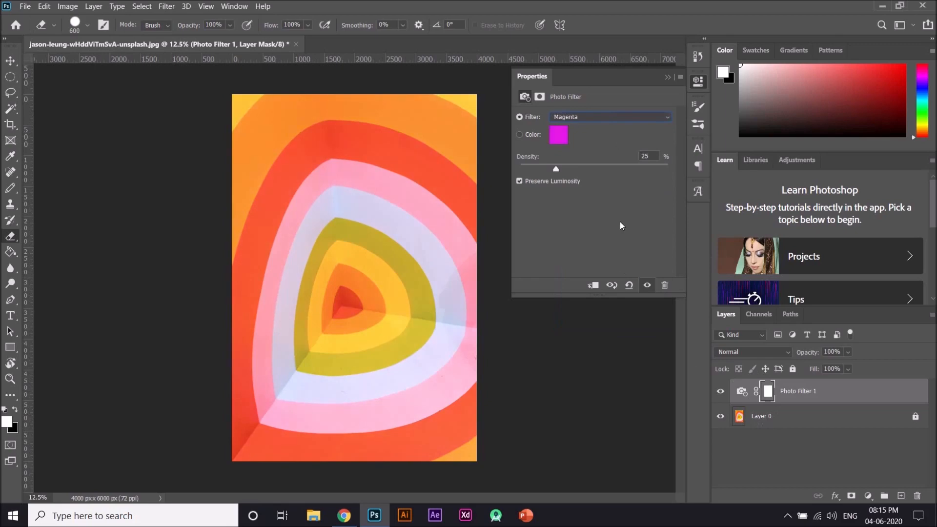
pyautogui.press('Up')
pyautogui.press('Up')
pyautogui.press('Up')
pyautogui.press('Up')
pyautogui.press('Up')
pyautogui.press('Up')
pyautogui.press('Up')
pyautogui.press('Up')
pyautogui.press('Up')
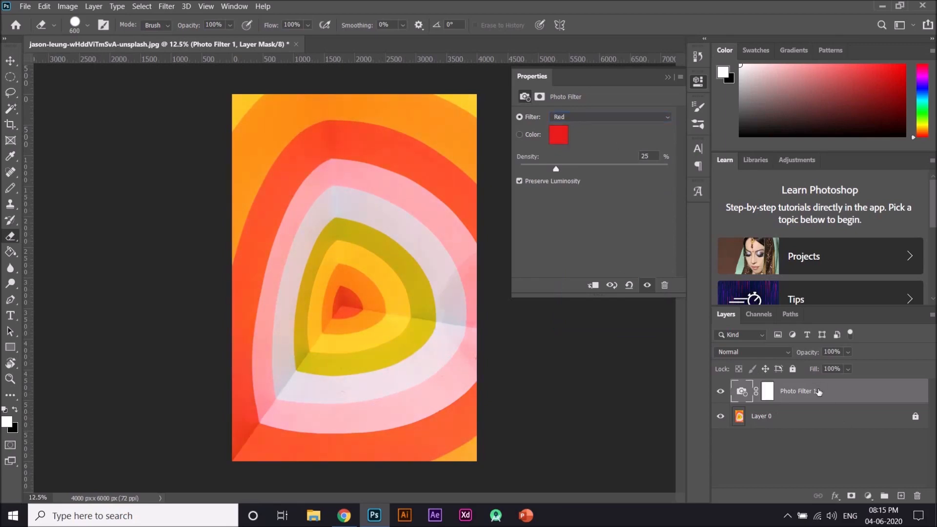
# Replace the Photo Filter layer with a Channel Mixer layer whose Red output uses red +43, green +57 and blue -70.
pyautogui.press('Delete')
pyautogui.click(868, 496)
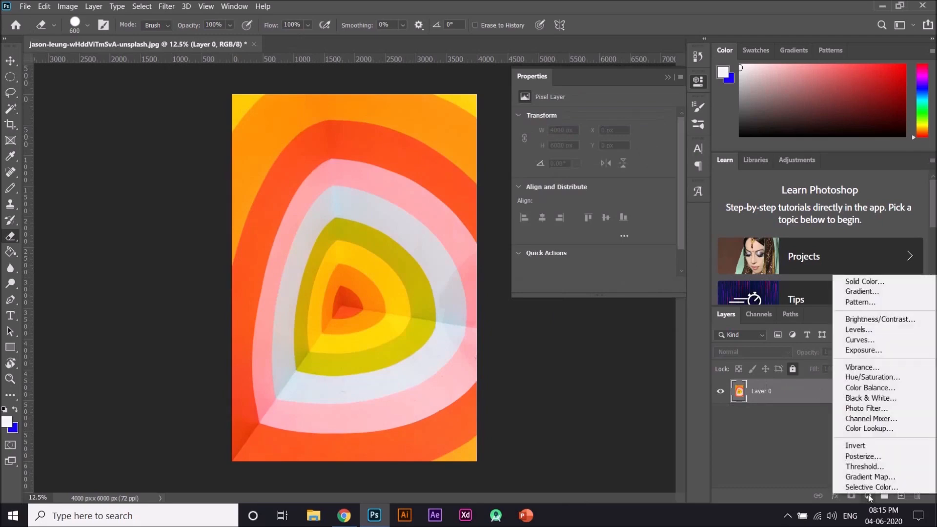
pyautogui.click(862, 419)
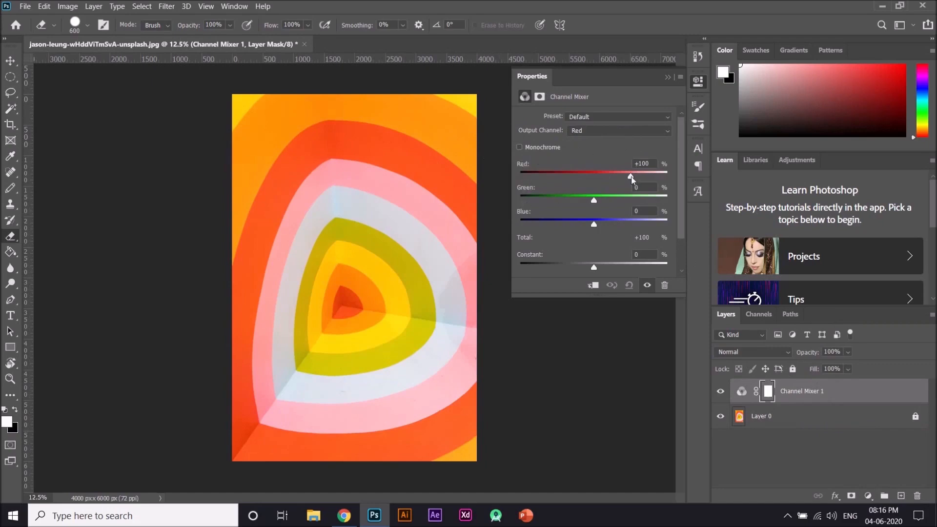
pyautogui.moveTo(631, 177); pyautogui.dragTo(610, 169)
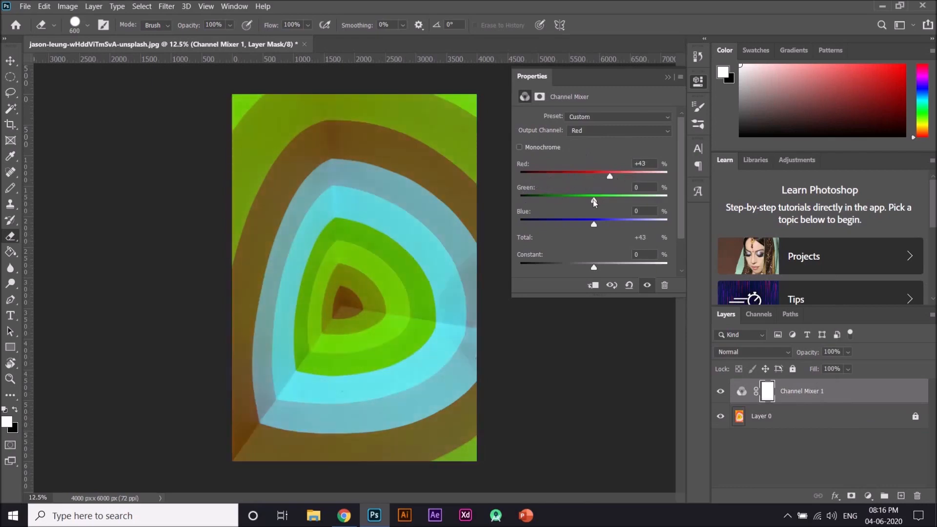
pyautogui.moveTo(592, 200); pyautogui.dragTo(569, 226)
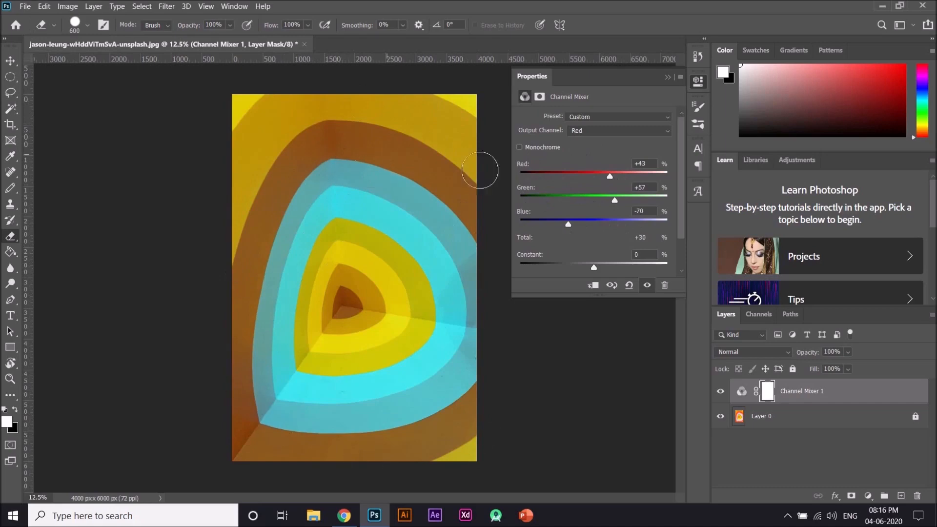
# Replace the Channel Mixer layer with an Invert adjustment layer, and switch to the Move tool with the properties hidden.
pyautogui.click(668, 78)
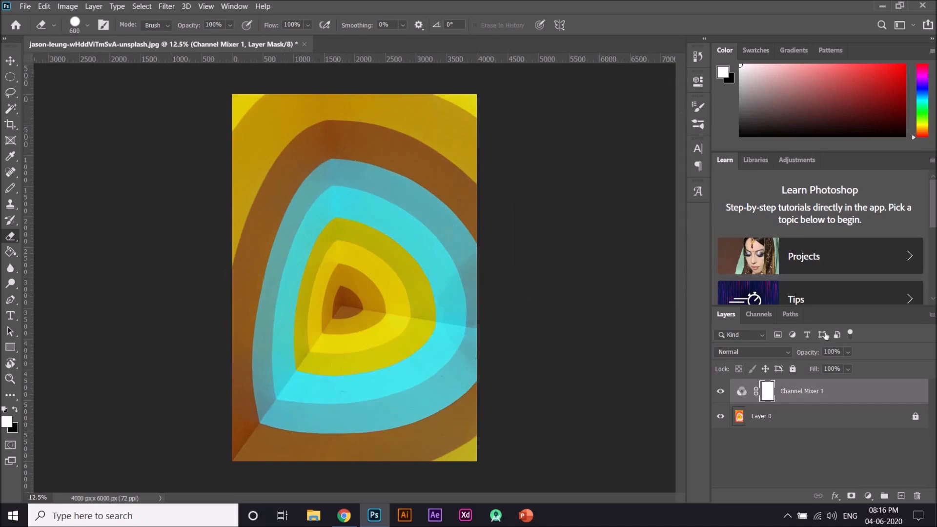
pyautogui.press('Delete')
pyautogui.click(868, 495)
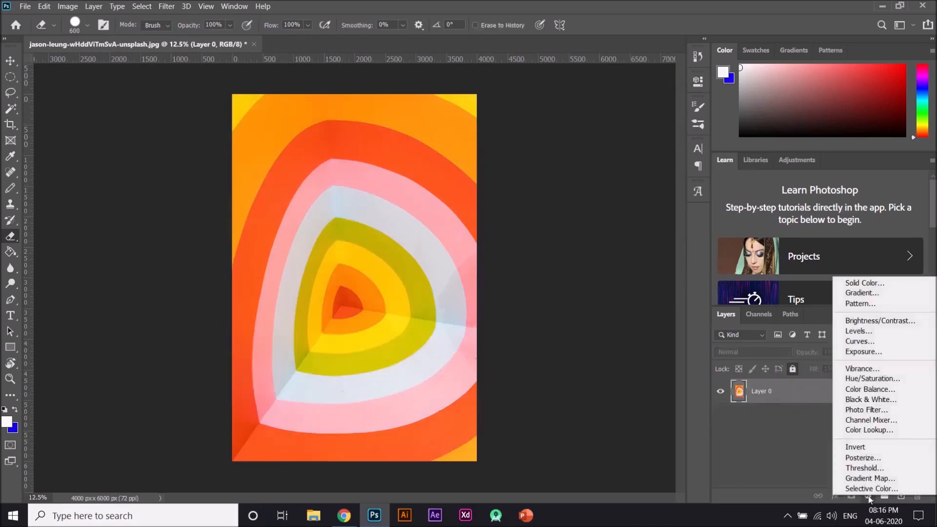
pyautogui.click(869, 448)
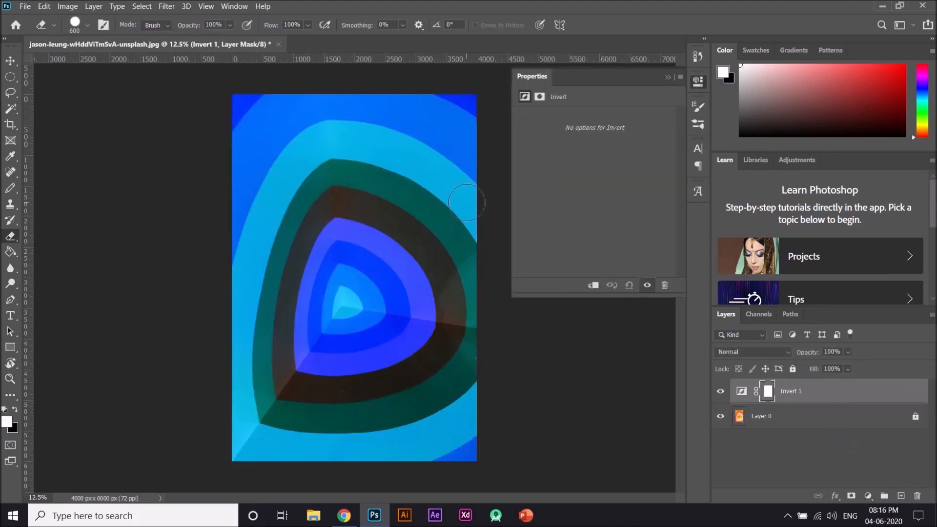
pyautogui.press('v')
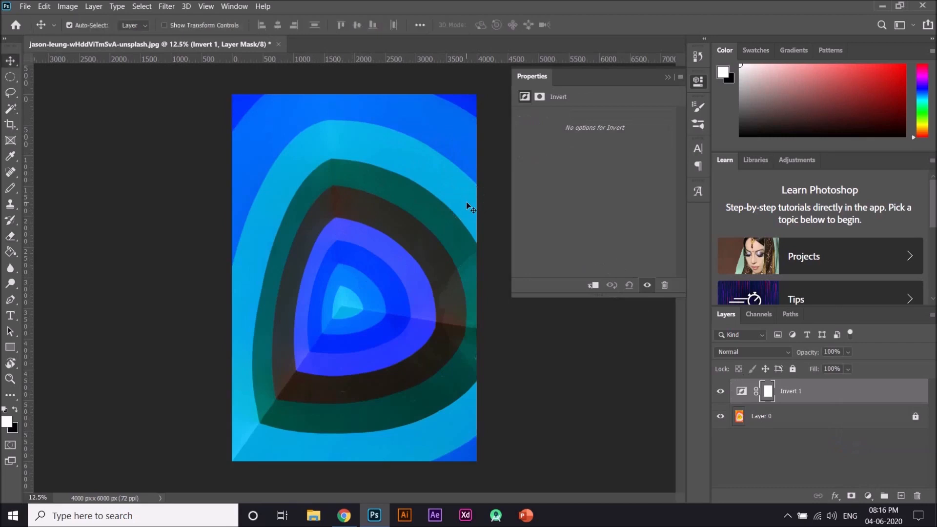
pyautogui.click(667, 77)
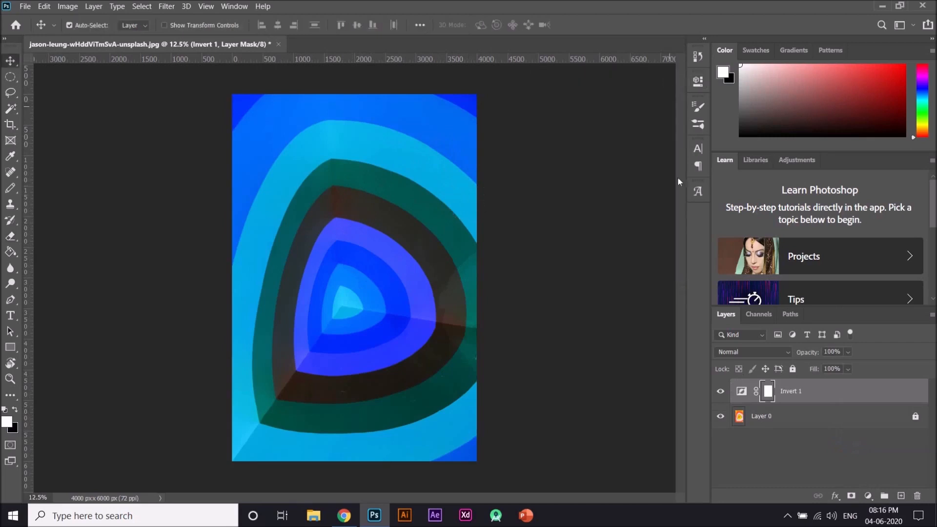
# Hide the Invert layer and unlock Layer 0 to invert its pixels directly and back again.
pyautogui.click(720, 390)
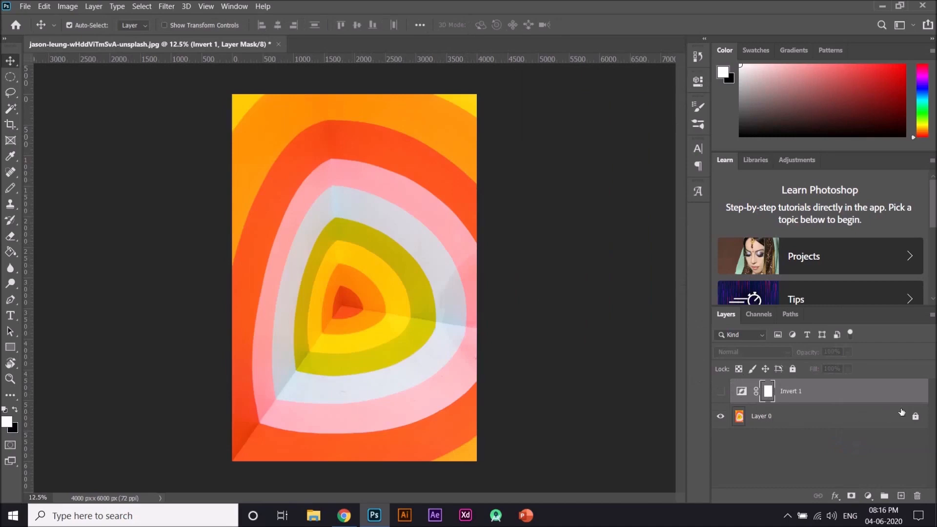
pyautogui.click(916, 421)
pyautogui.click(801, 418)
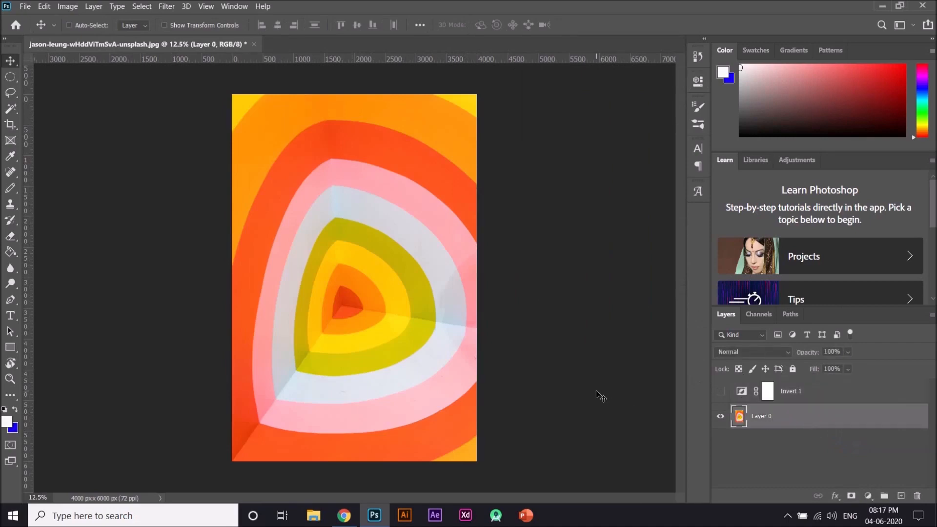
pyautogui.hotkey('ctrl', 'i')
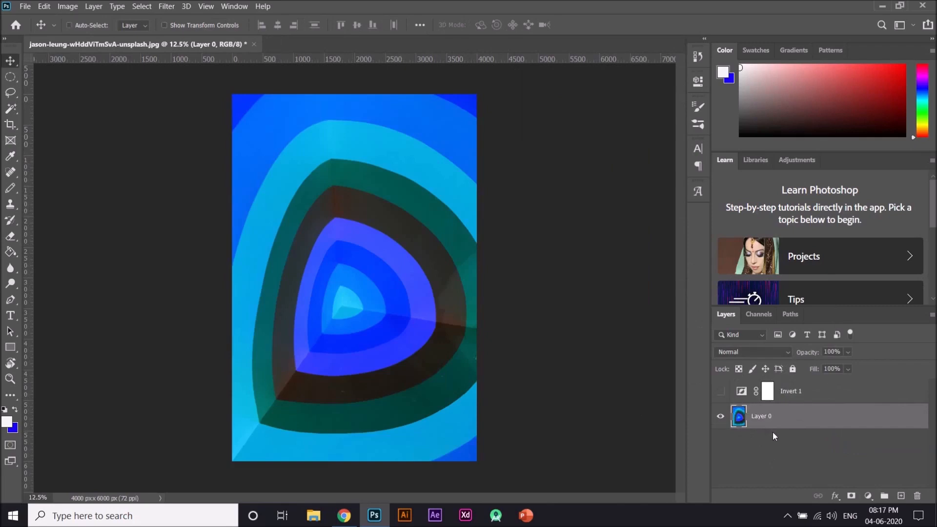
pyautogui.hotkey('ctrl', 'i')
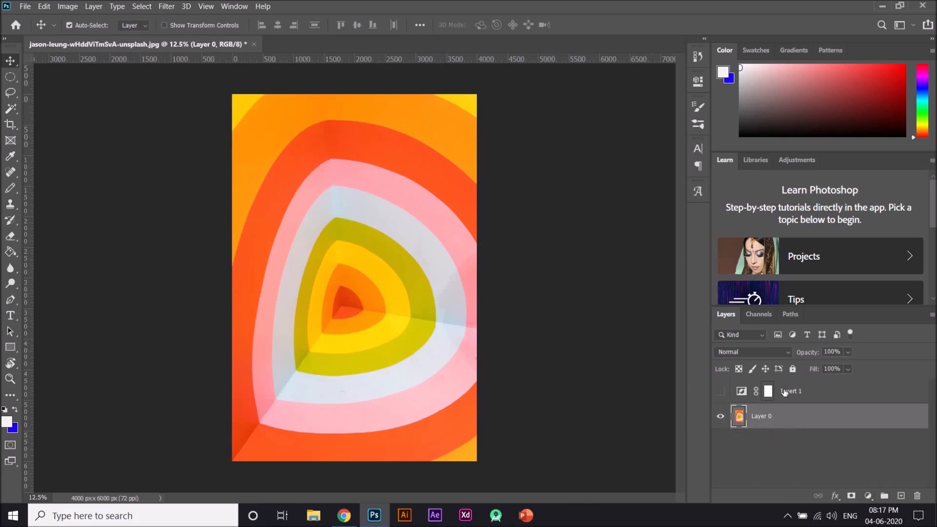
# Toggle the Invert adjustment layer's visibility to compare the effect, and delete that layer.
pyautogui.click(721, 392)
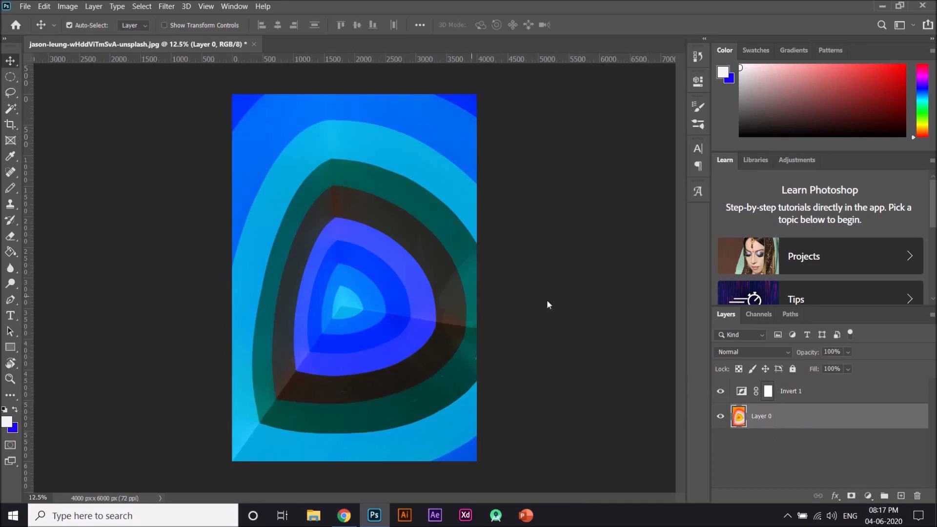
pyautogui.click(721, 392)
pyautogui.click(721, 392)
pyautogui.click(815, 396)
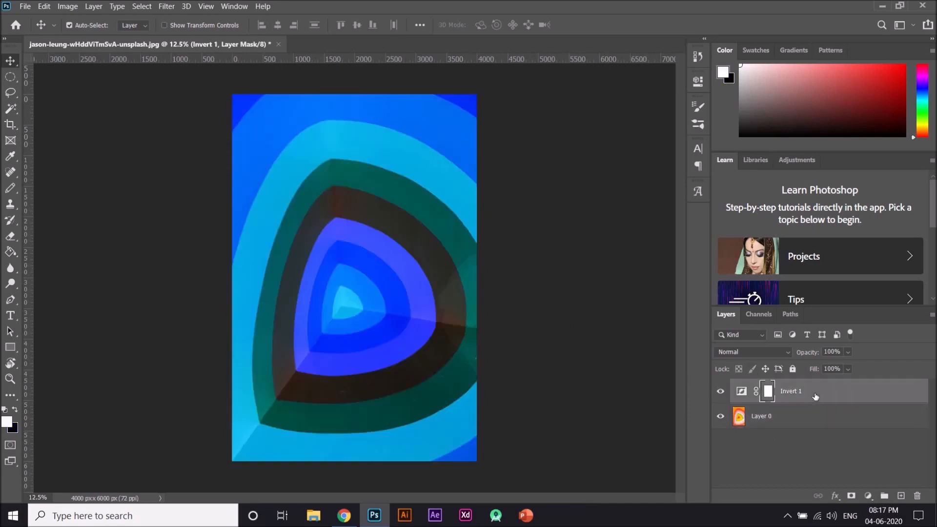
pyautogui.press('Delete')
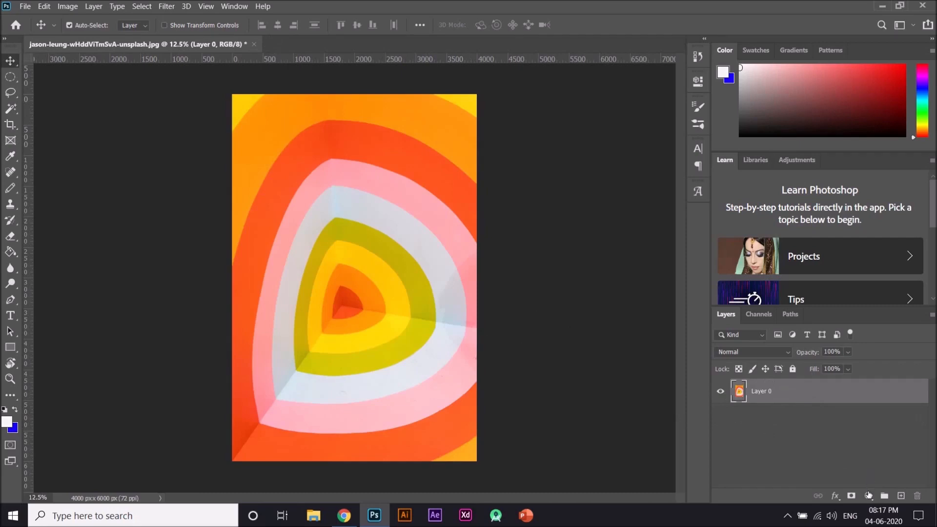
# Add a Posterize adjustment layer above Layer 0, try 100 levels and set it to 3 levels.
pyautogui.click(869, 496)
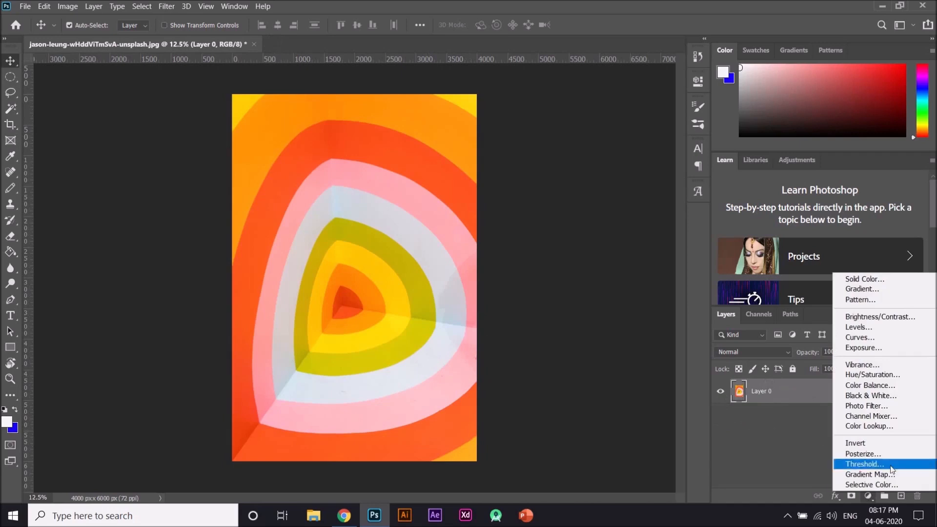
pyautogui.click(864, 454)
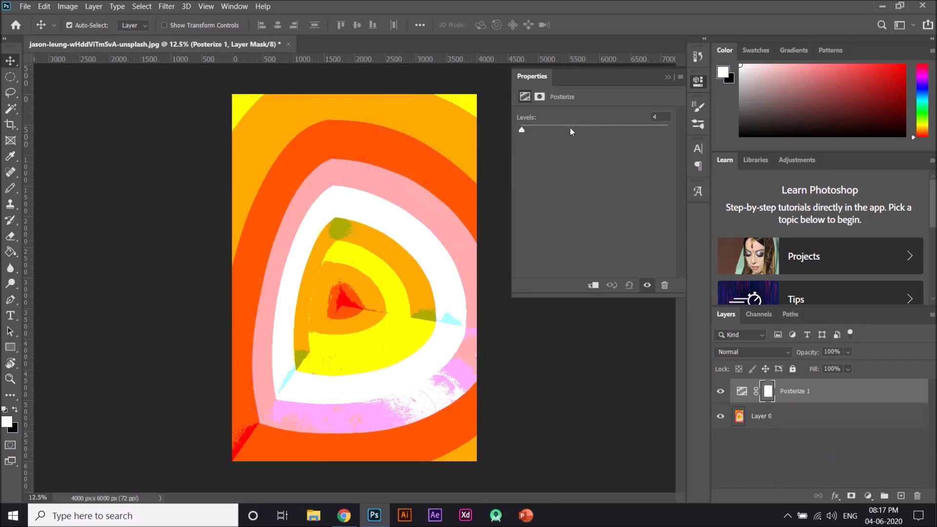
pyautogui.moveTo(522, 130); pyautogui.dragTo(599, 137)
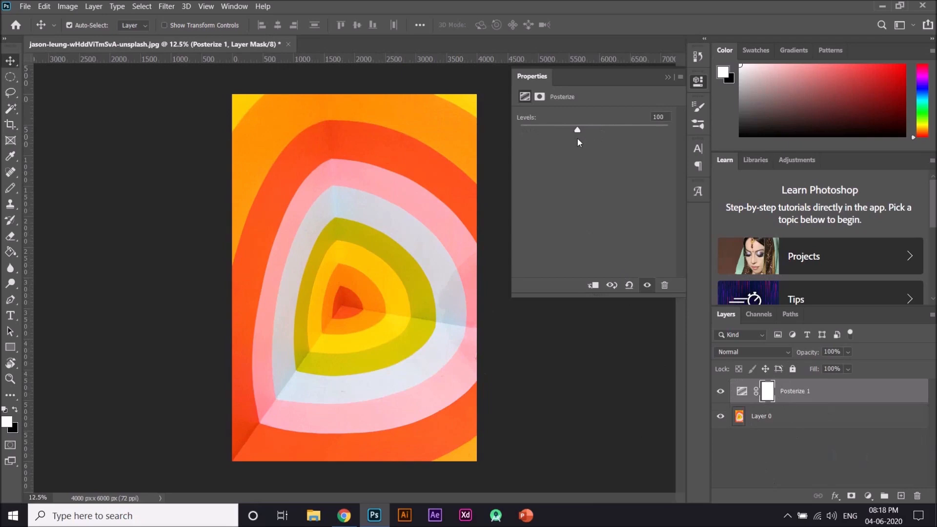
pyautogui.moveTo(578, 130); pyautogui.dragTo(521, 132)
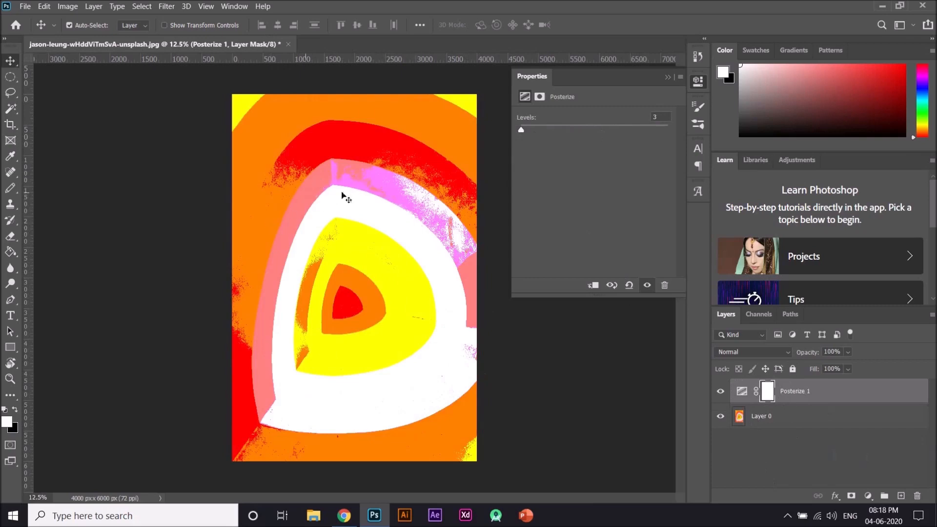
# Set the Posterize adjustment to 6 levels, hide its properties, and delete that adjustment layer.
pyautogui.moveTo(521, 132); pyautogui.dragTo(524, 132)
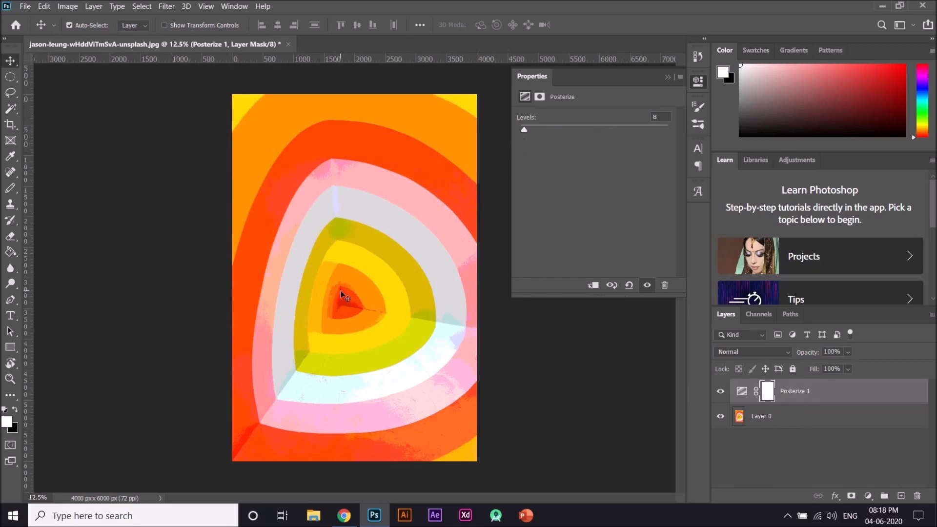
pyautogui.click(667, 79)
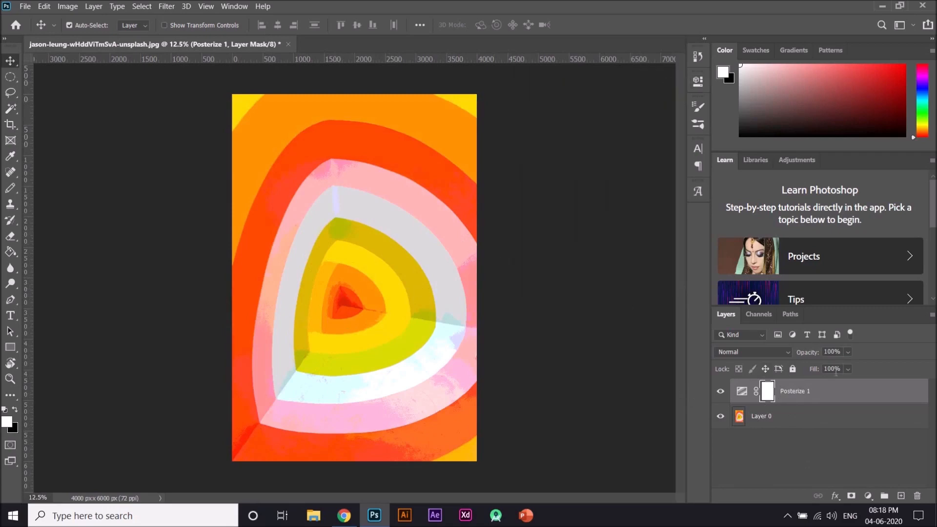
pyautogui.press('Delete')
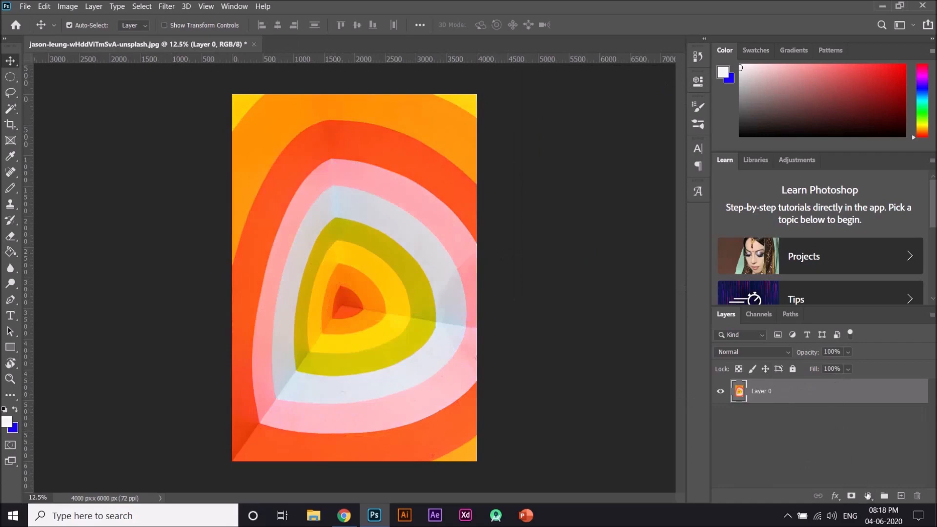
# Add a Threshold adjustment layer above Layer 0 and try threshold levels of 122 and 142.
pyautogui.click(868, 496)
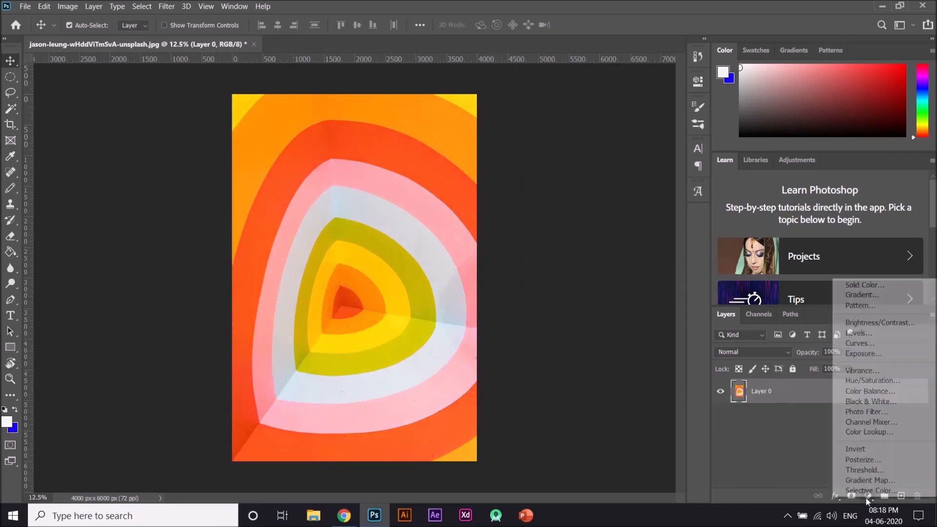
pyautogui.click(860, 470)
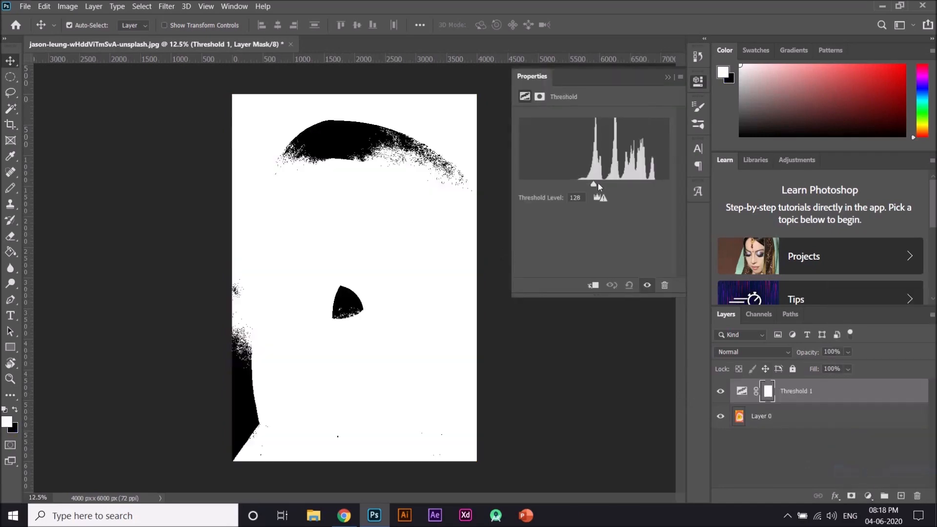
pyautogui.moveTo(594, 184)
pyautogui.mouseDown()
pyautogui.moveTo(522, 184)
pyautogui.moveTo(590, 180)
pyautogui.mouseUp()
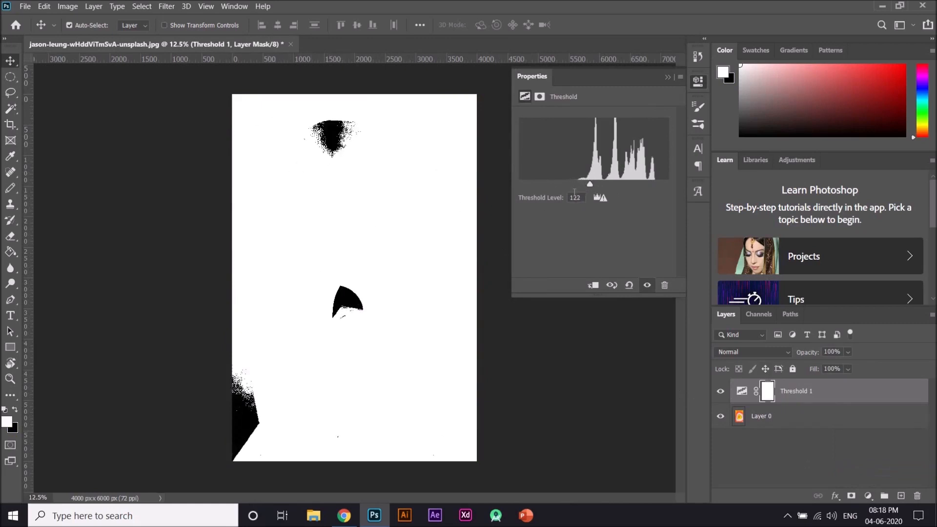
pyautogui.moveTo(590, 185); pyautogui.dragTo(602, 186)
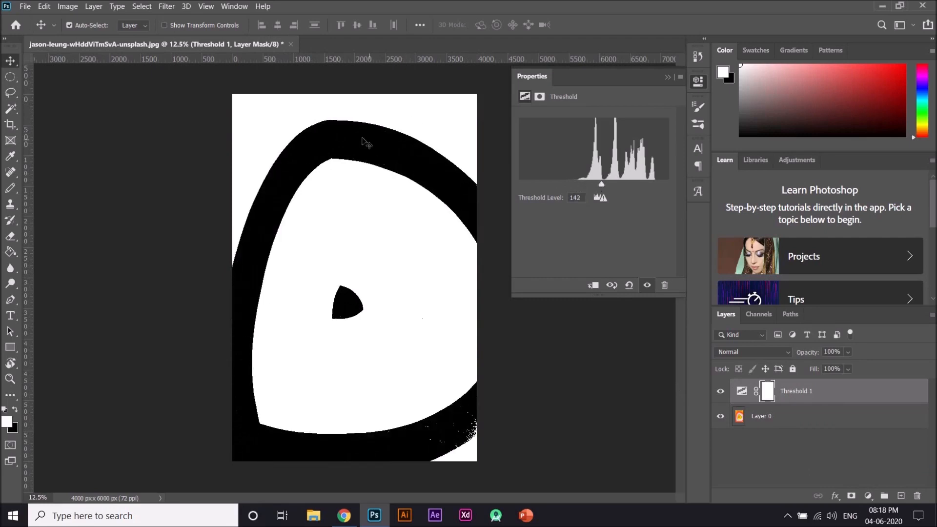
# Raise the threshold level to 255 to turn the whole image black, and delete the Threshold layer.
pyautogui.moveTo(602, 186); pyautogui.dragTo(604, 185)
pyautogui.moveTo(604, 183); pyautogui.dragTo(660, 185)
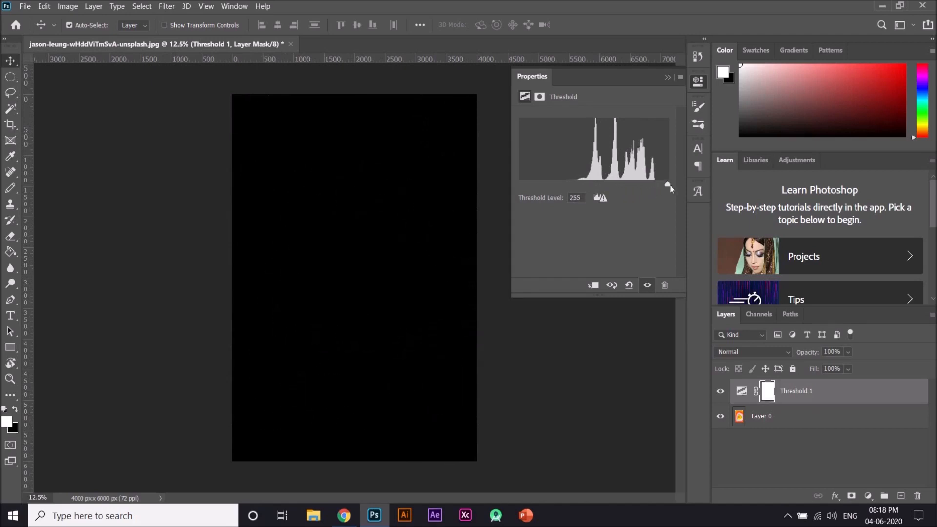
pyautogui.click(671, 76)
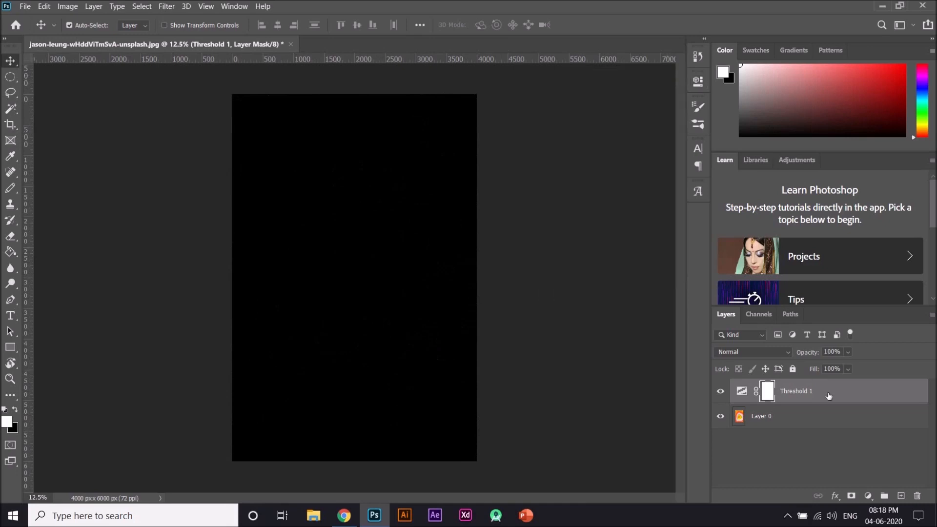
pyautogui.press('Delete')
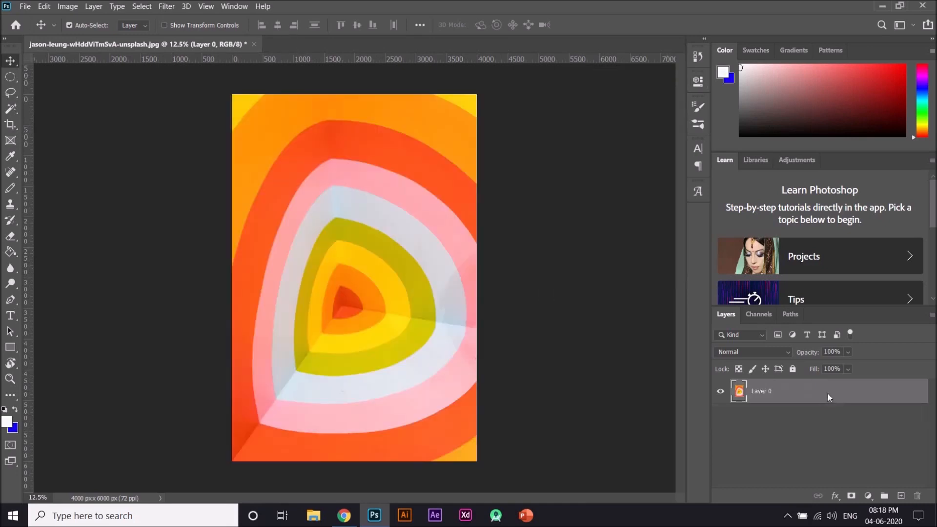
# Add a Gradient Map adjustment layer above Layer 0.
pyautogui.click(868, 495)
pyautogui.click(885, 478)
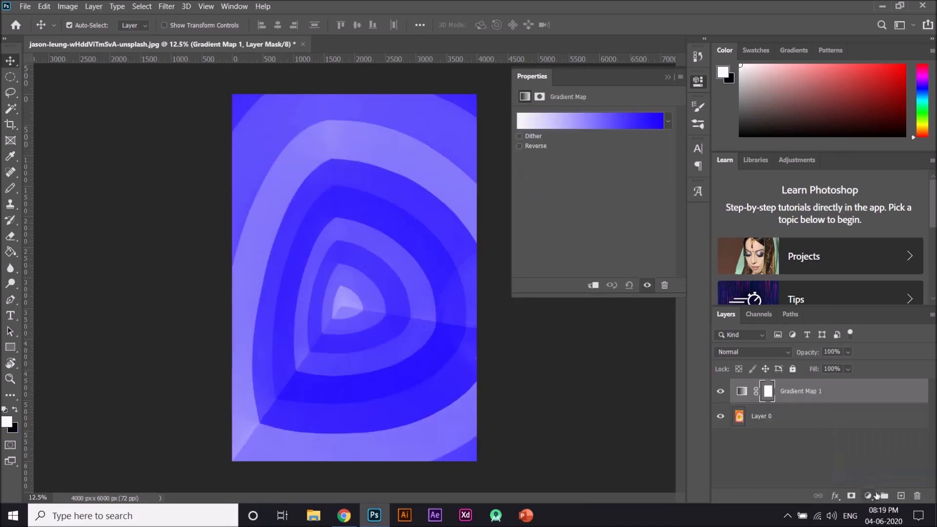
pyautogui.click(871, 495)
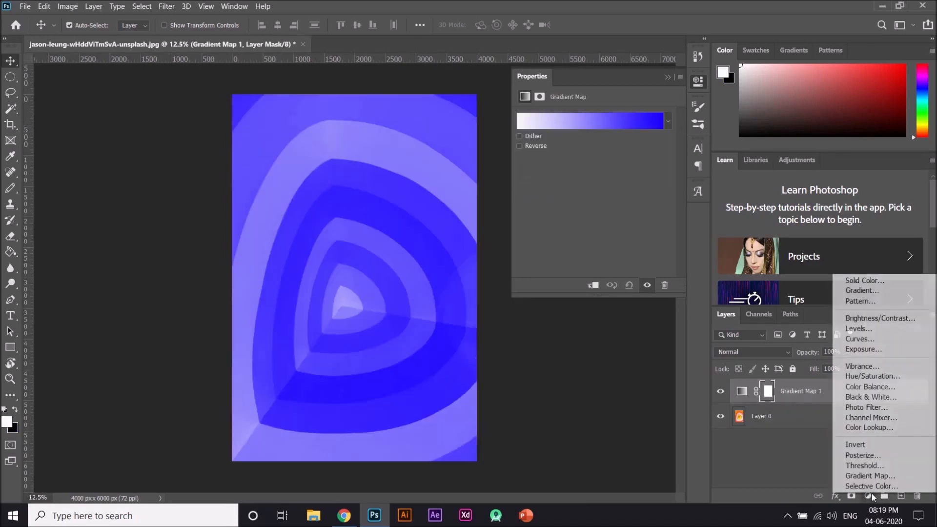
pyautogui.click(788, 433)
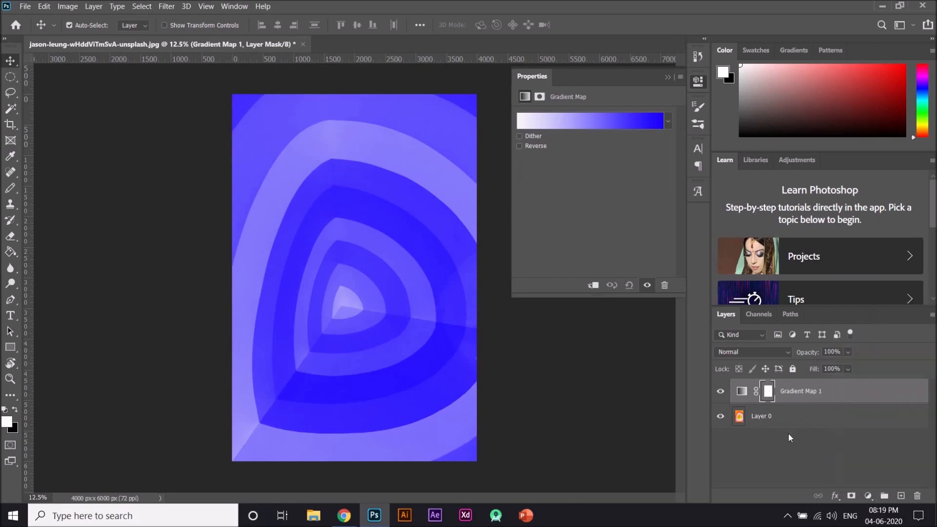
# Apply the light blue to pink gradient from the Pinks presets to the Gradient Map and reverse it.
pyautogui.click(667, 121)
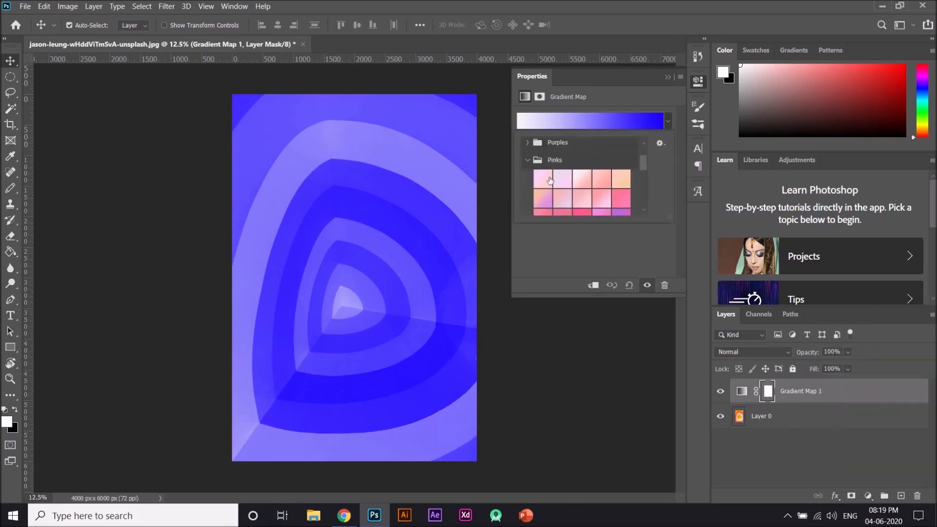
pyautogui.scroll(-1, 568, 177)
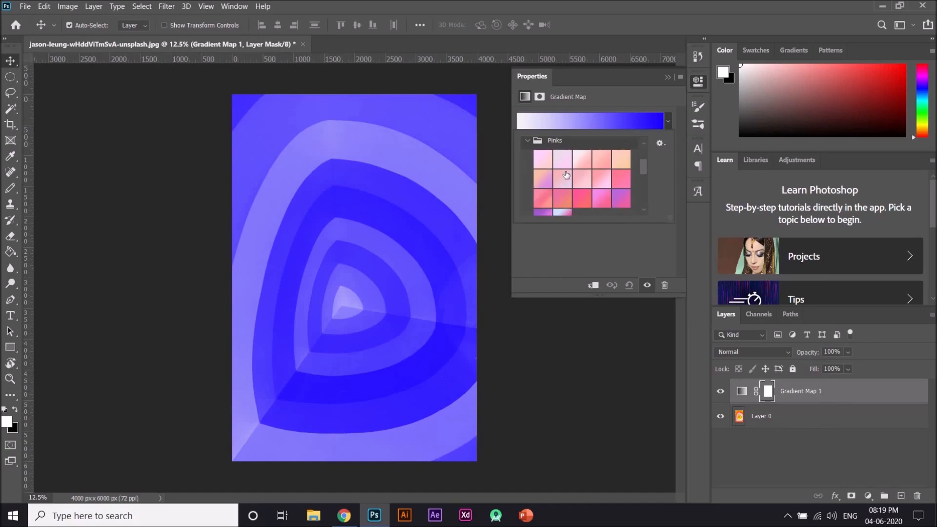
pyautogui.click(564, 209)
pyautogui.click(665, 126)
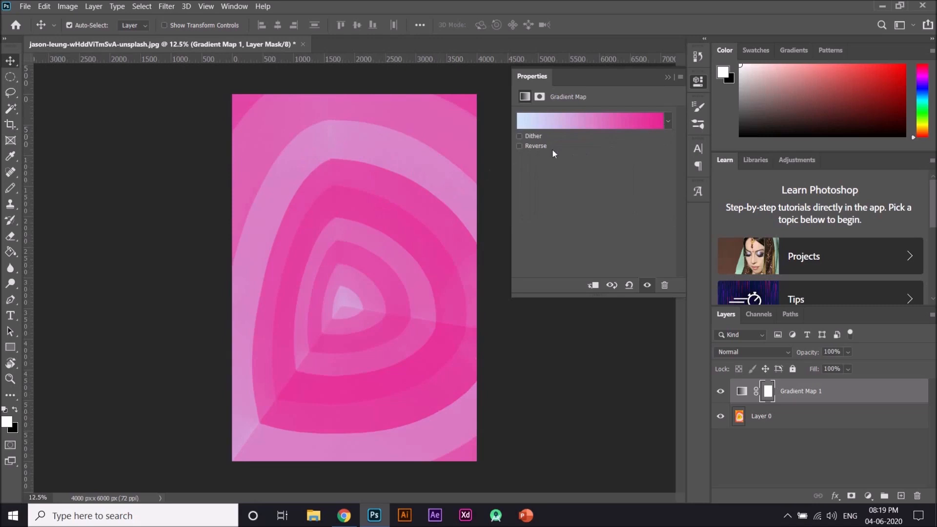
pyautogui.click(518, 146)
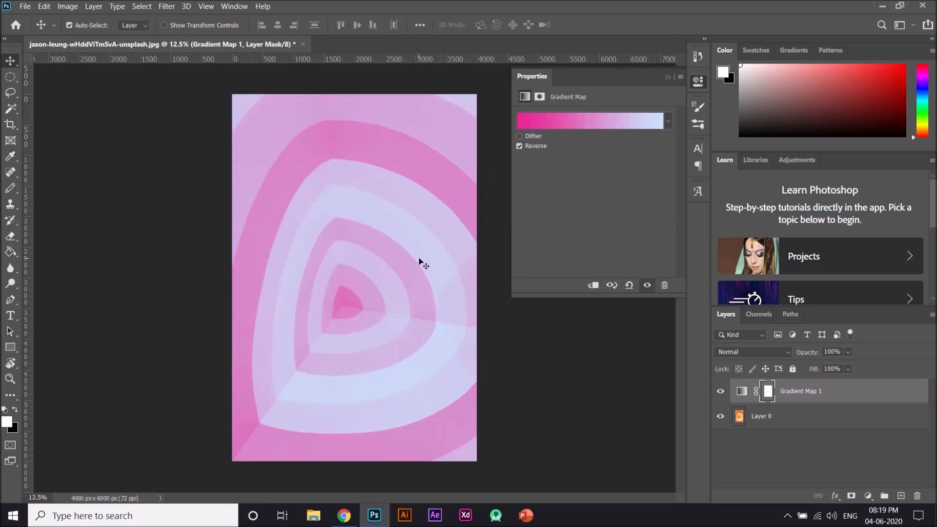
# Delete the Gradient Map layer and add a Selective Color adjustment layer in its place.
pyautogui.click(668, 77)
pyautogui.press('Delete')
pyautogui.click(873, 497)
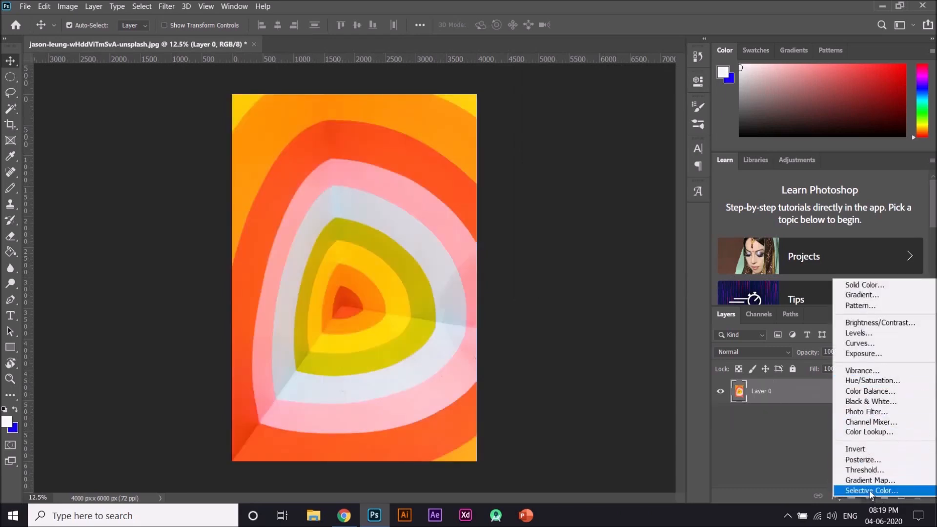
pyautogui.click(904, 492)
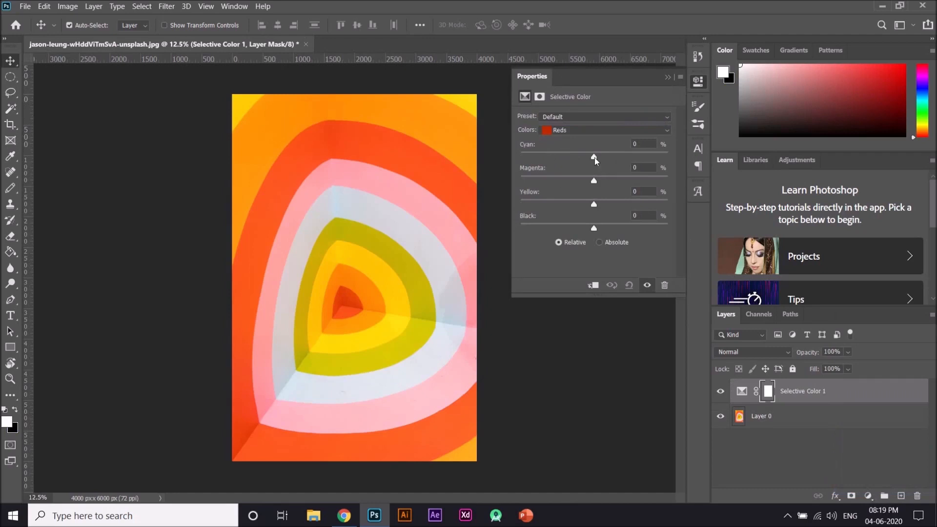
# Try different cyan and magenta amounts for the Reds in the Selective Color adjustment.
pyautogui.moveTo(594, 158)
pyautogui.mouseDown()
pyautogui.moveTo(556, 157)
pyautogui.moveTo(581, 151)
pyautogui.mouseUp()
pyautogui.moveTo(661, 157); pyautogui.dragTo(636, 160)
pyautogui.moveTo(593, 180); pyautogui.dragTo(584, 227)
pyautogui.moveTo(635, 156); pyautogui.dragTo(597, 157)
# Hide the Selective Color properties, delete that adjustment layer, and leave Layer 0 deselected.
pyautogui.click(668, 78)
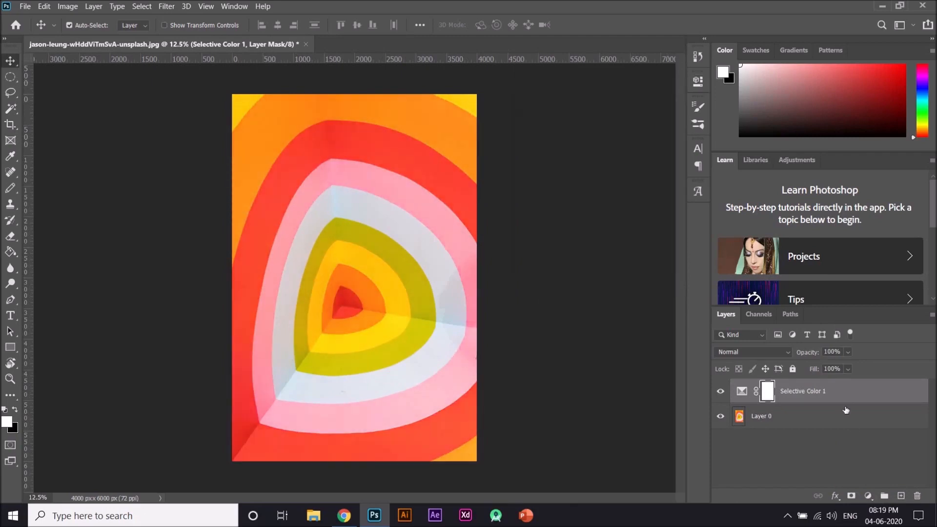
pyautogui.click(832, 394)
pyautogui.press('Delete')
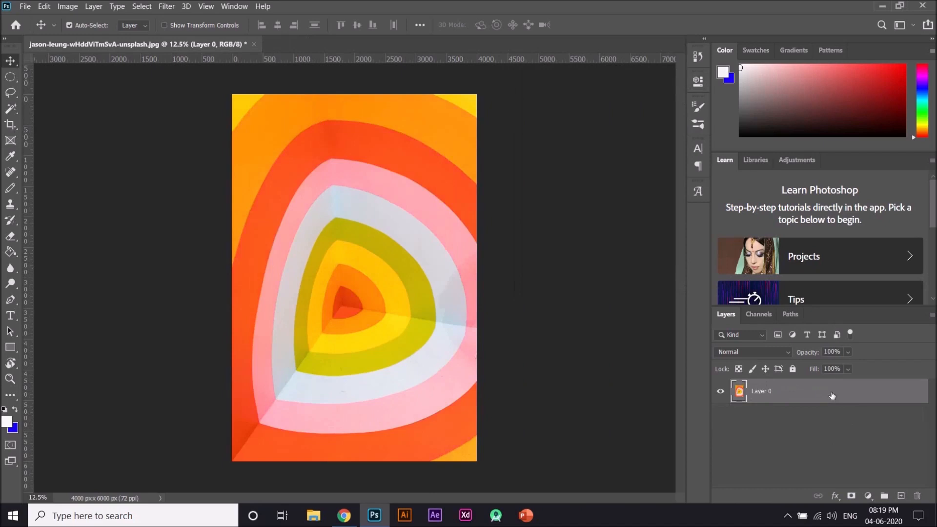
pyautogui.click(566, 329)
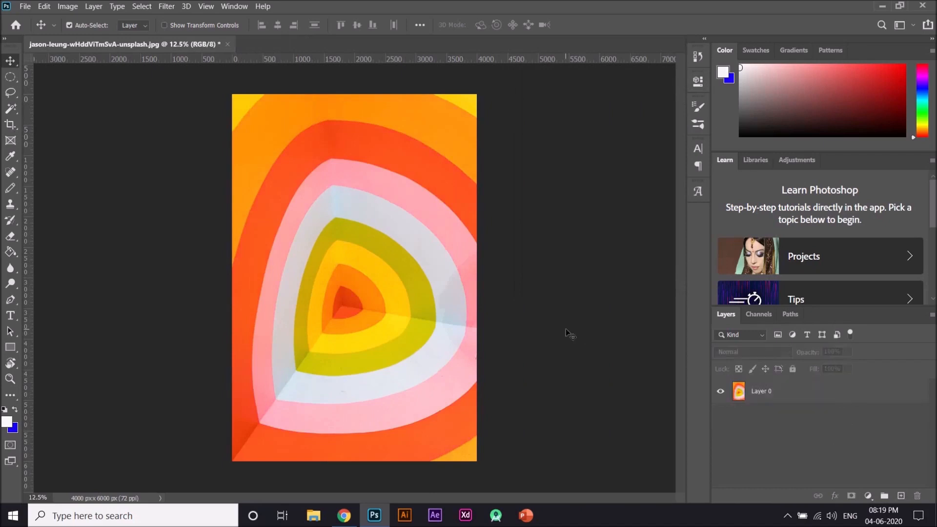